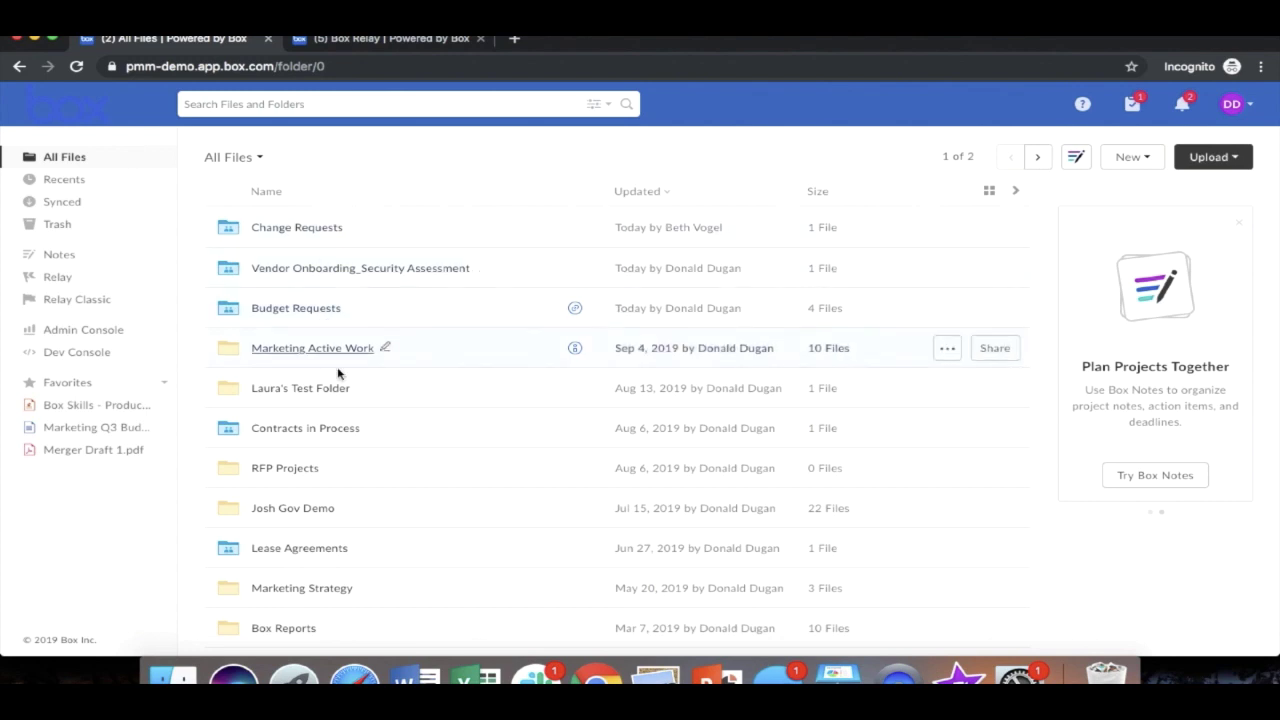
- Open the Change Requests folder holding New Submissions, Archived and Change Request Template.doc
scroll(345, 380, "down", 5)
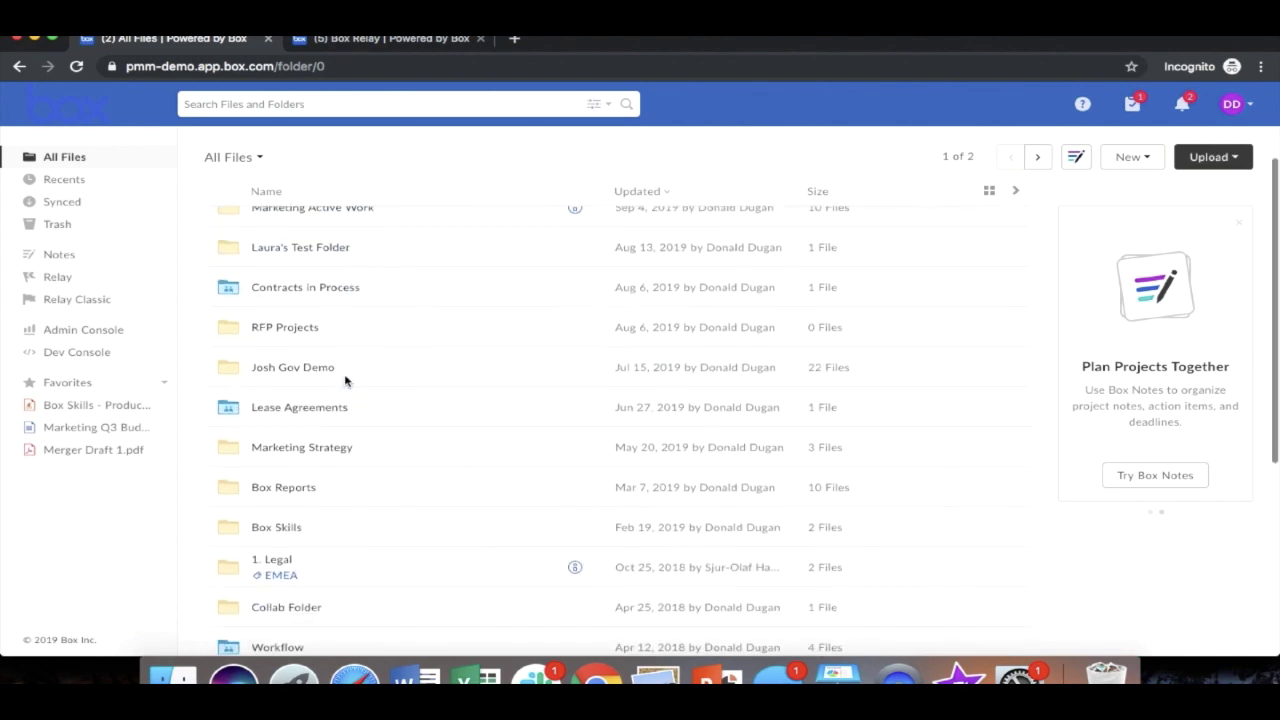
scroll(345, 380, "up", 5)
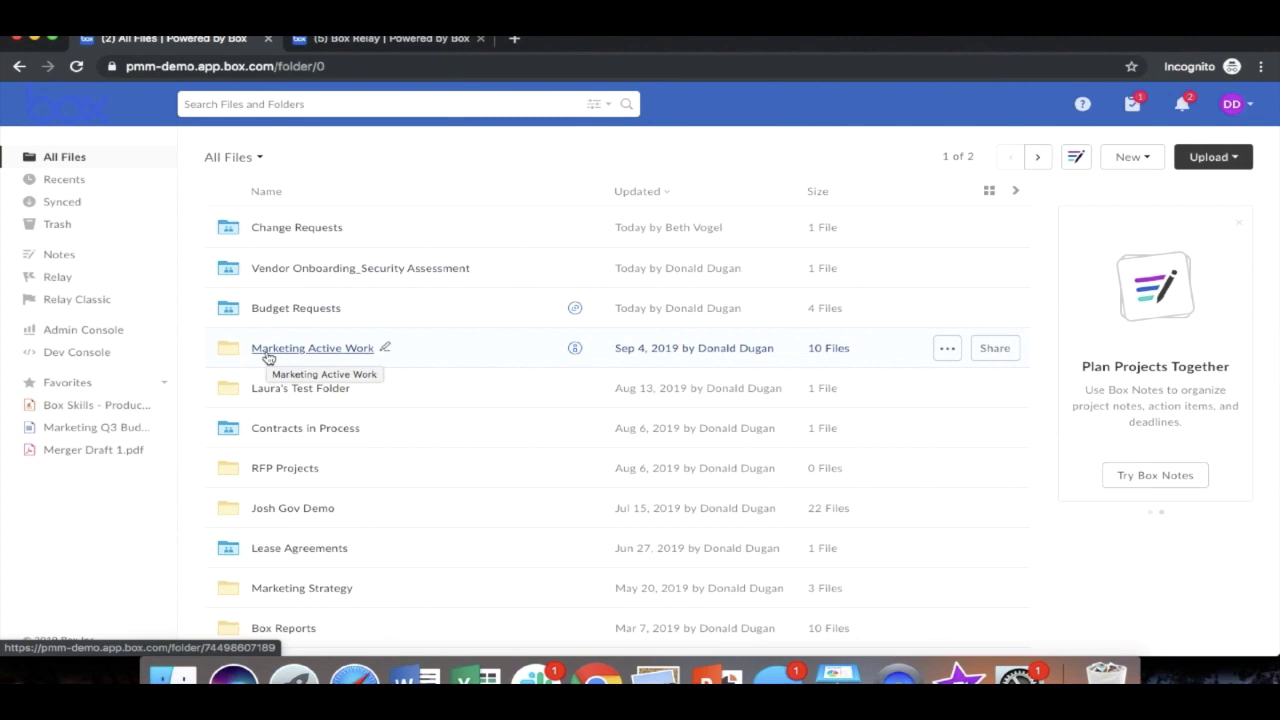
left_click(274, 229)
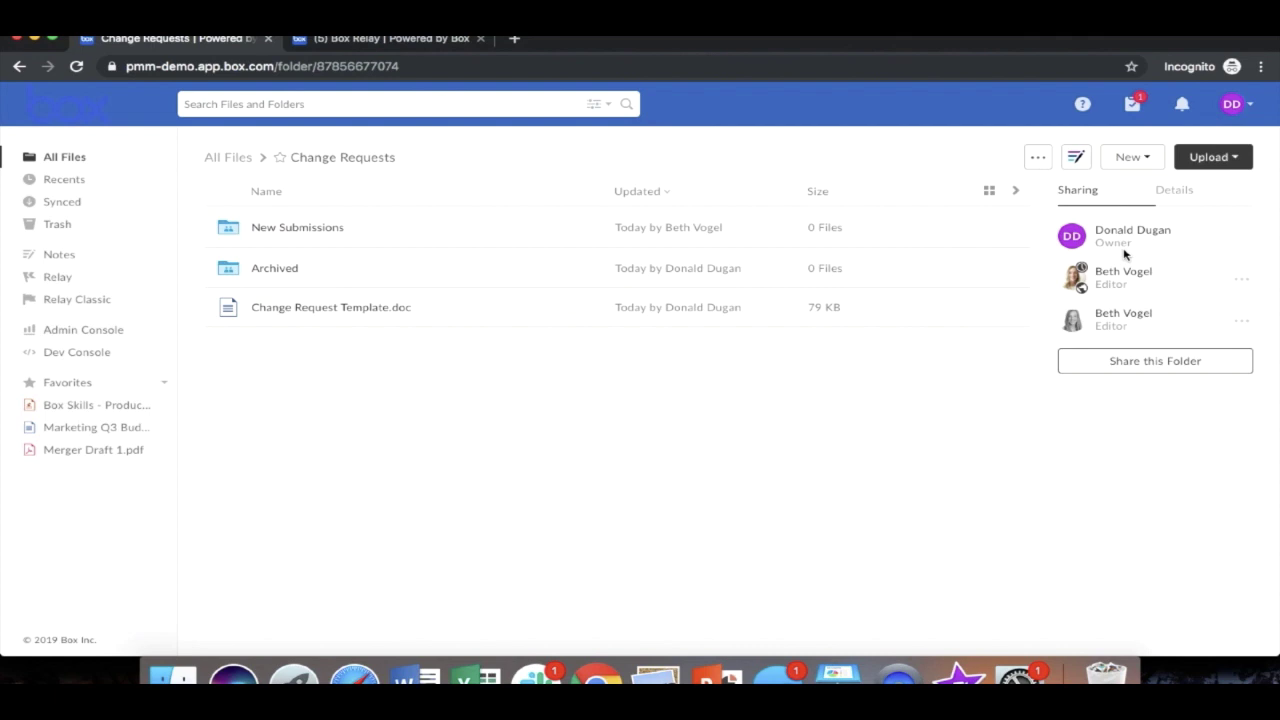
- Open the Lab Equipment Change Control Process workflow and inspect Outcomes 1–3 and its trigger
left_click(58, 279)
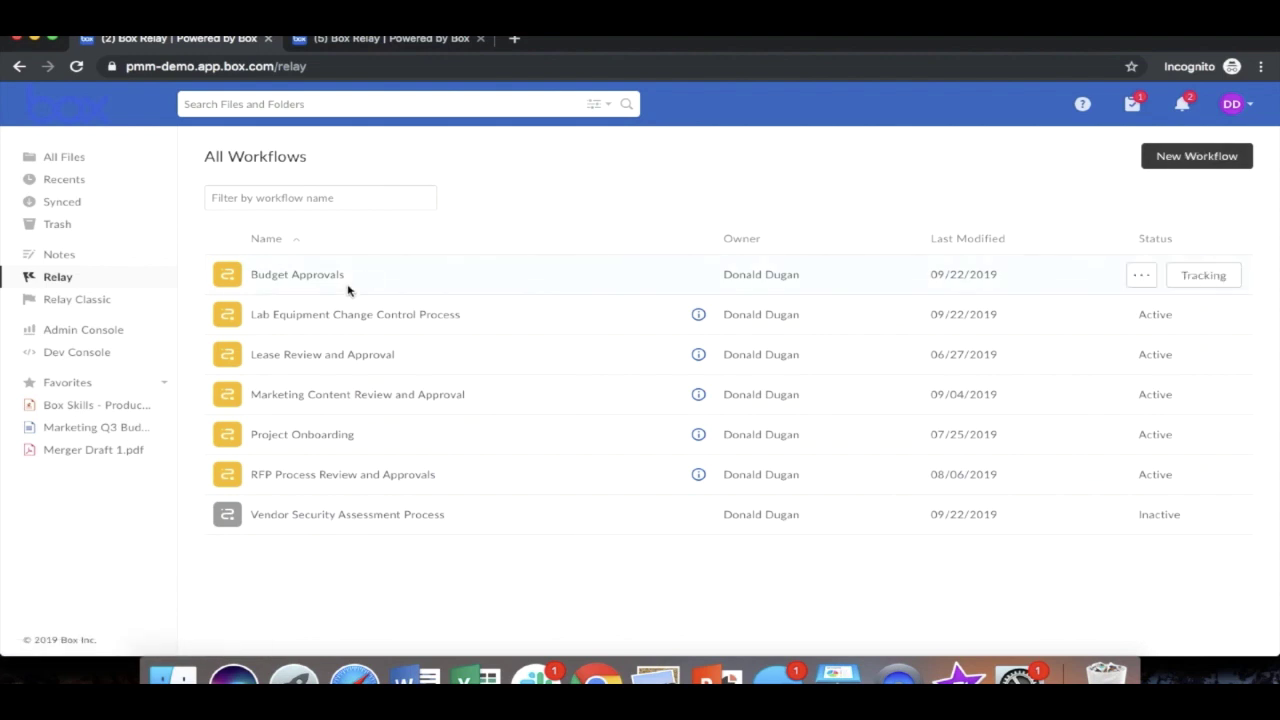
left_click(295, 318)
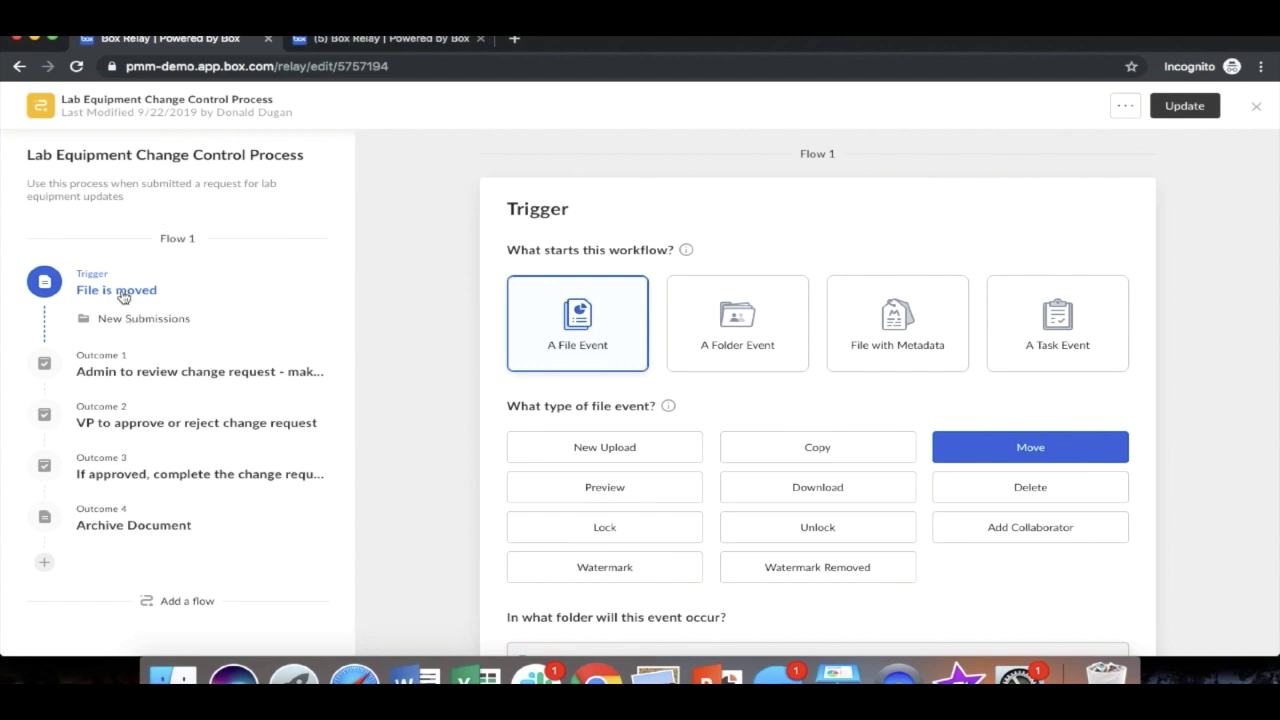
left_click(107, 374)
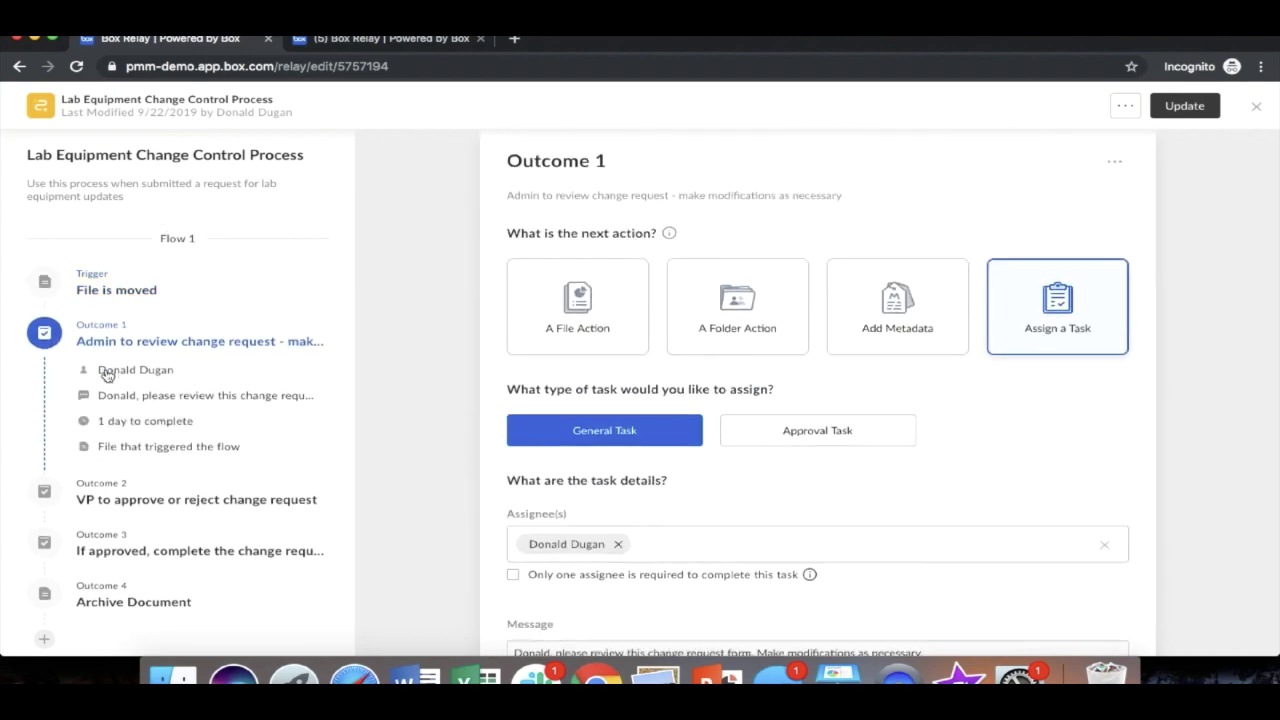
left_click(101, 505)
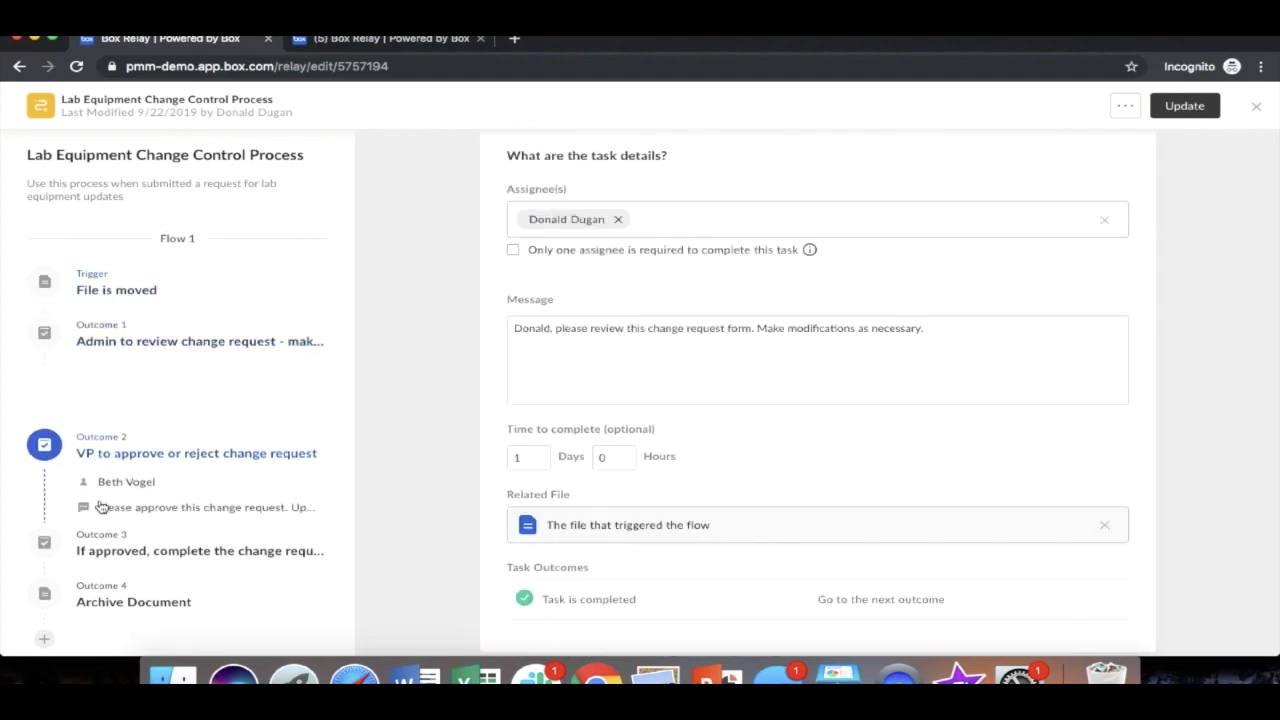
left_click(101, 558)
left_click(107, 292)
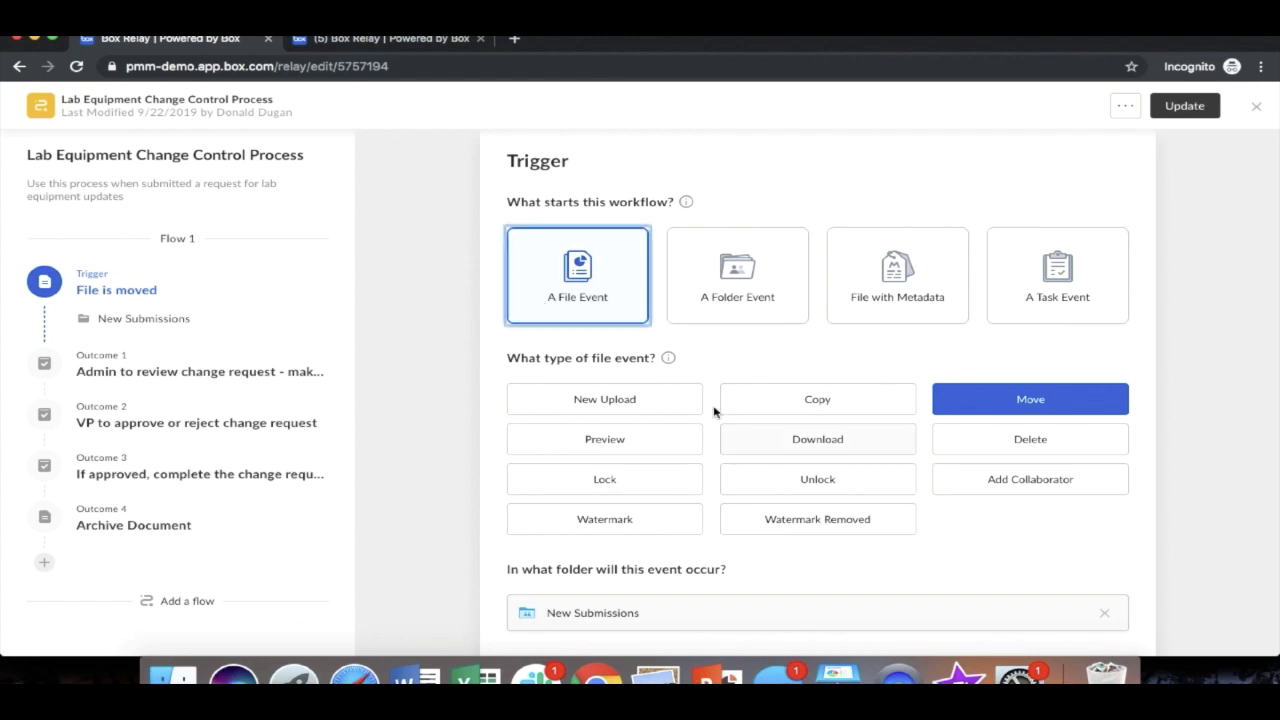
- Compare the trigger types and set the trigger to A File Event > Move
left_click(706, 286)
left_click(895, 285)
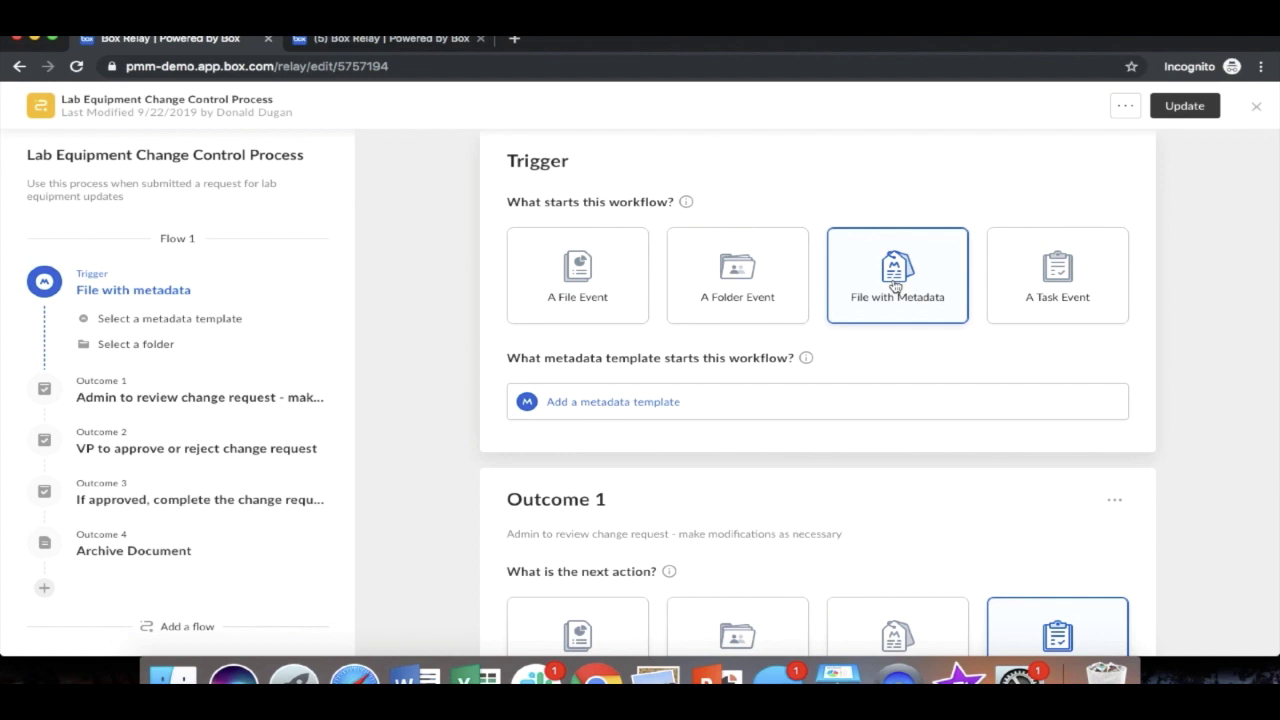
left_click(1068, 289)
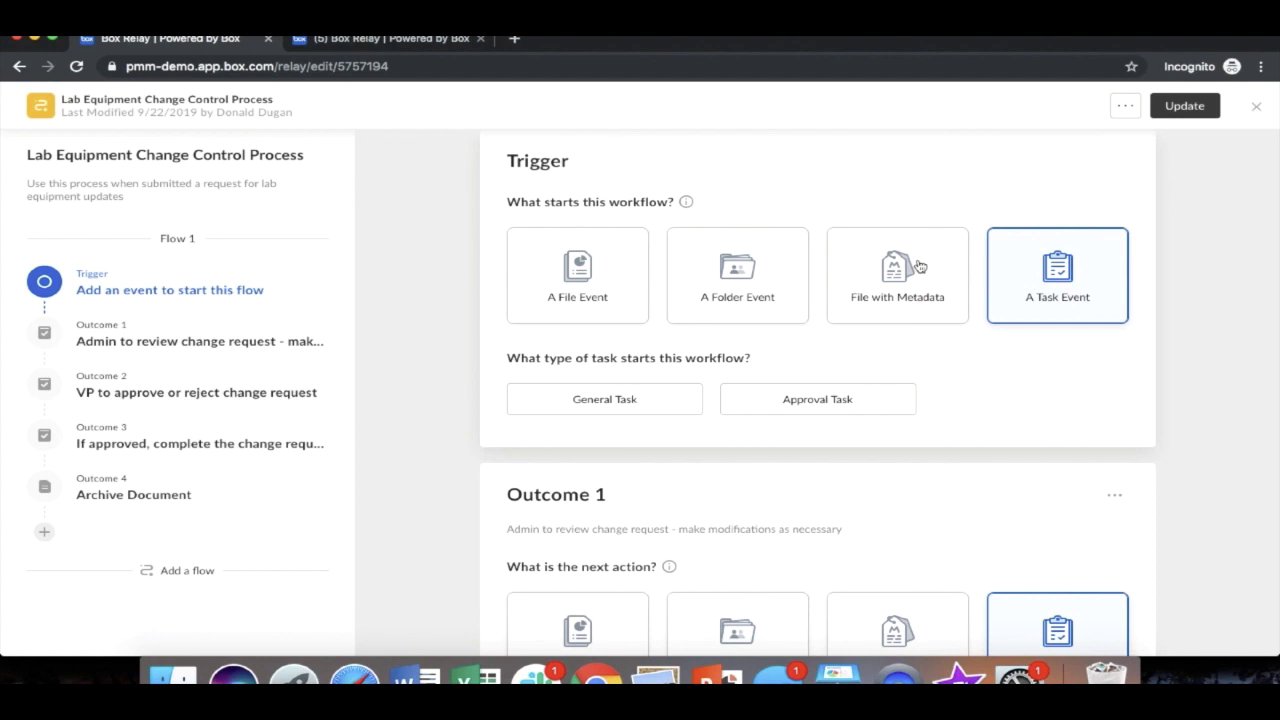
left_click(580, 262)
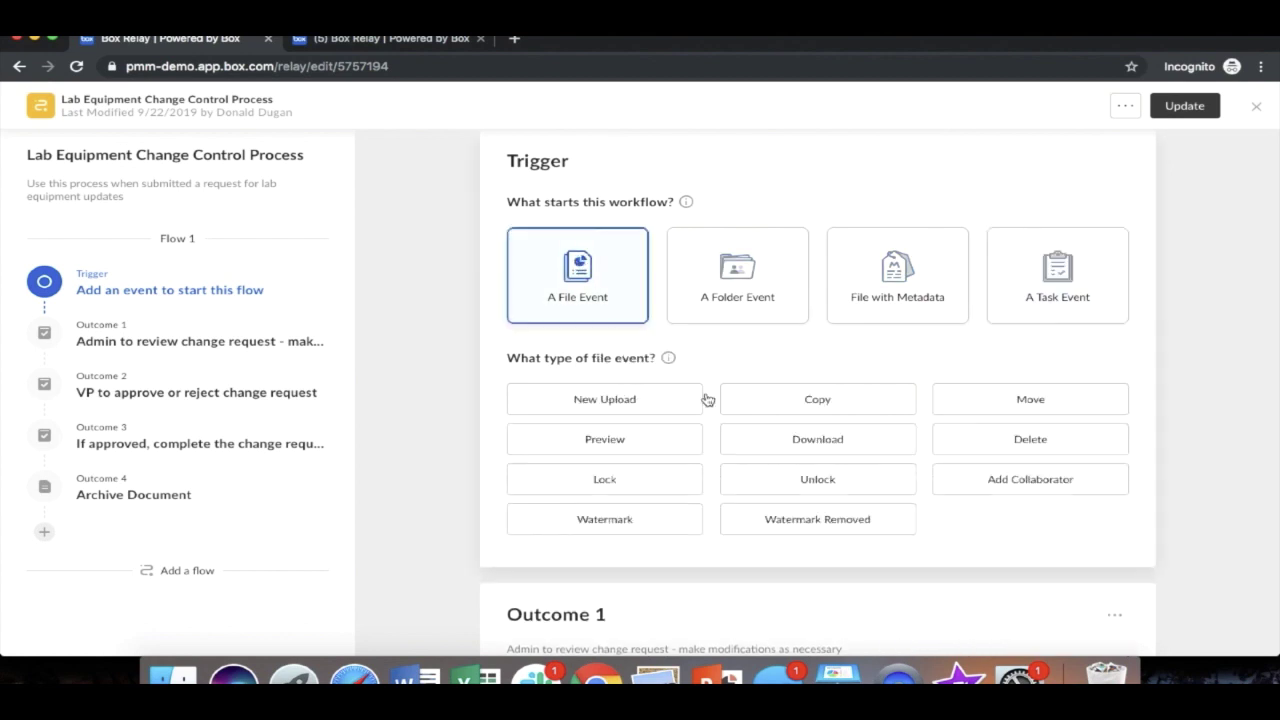
left_click(978, 410)
- Choose Change Requests > New Submissions as the trigger's event folder
scroll(977, 414, "down", 5)
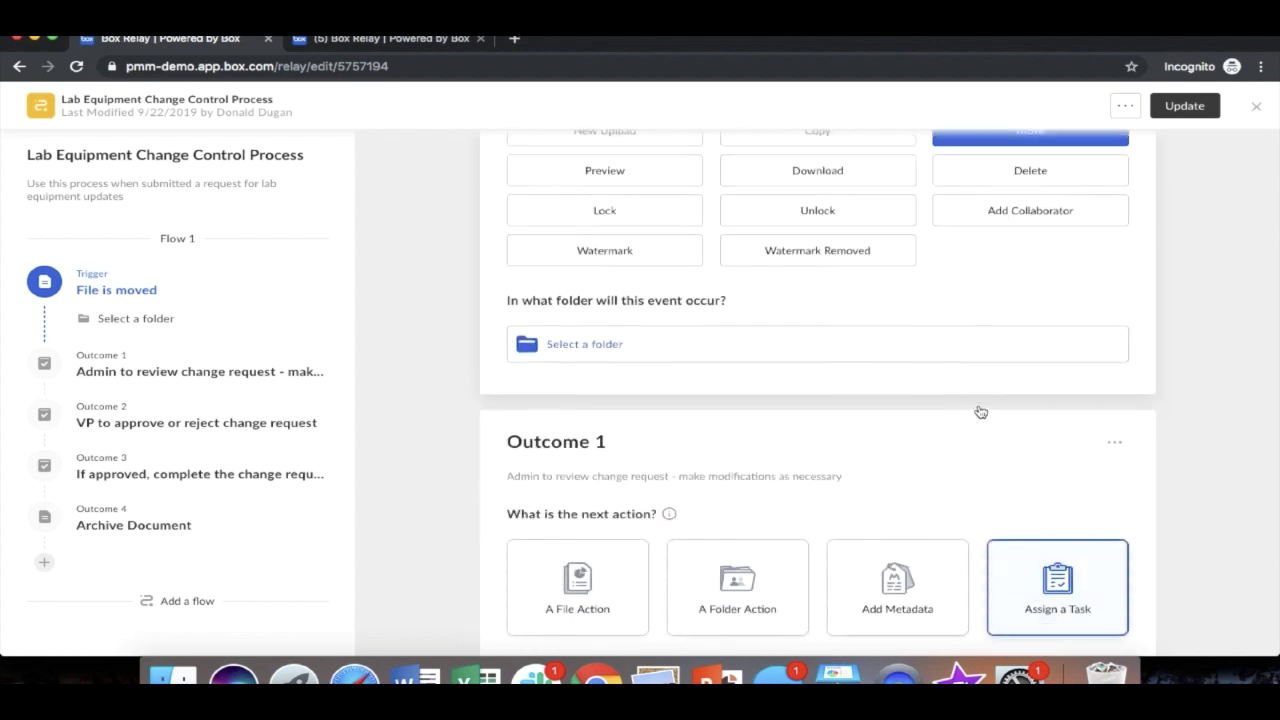
left_click(674, 289)
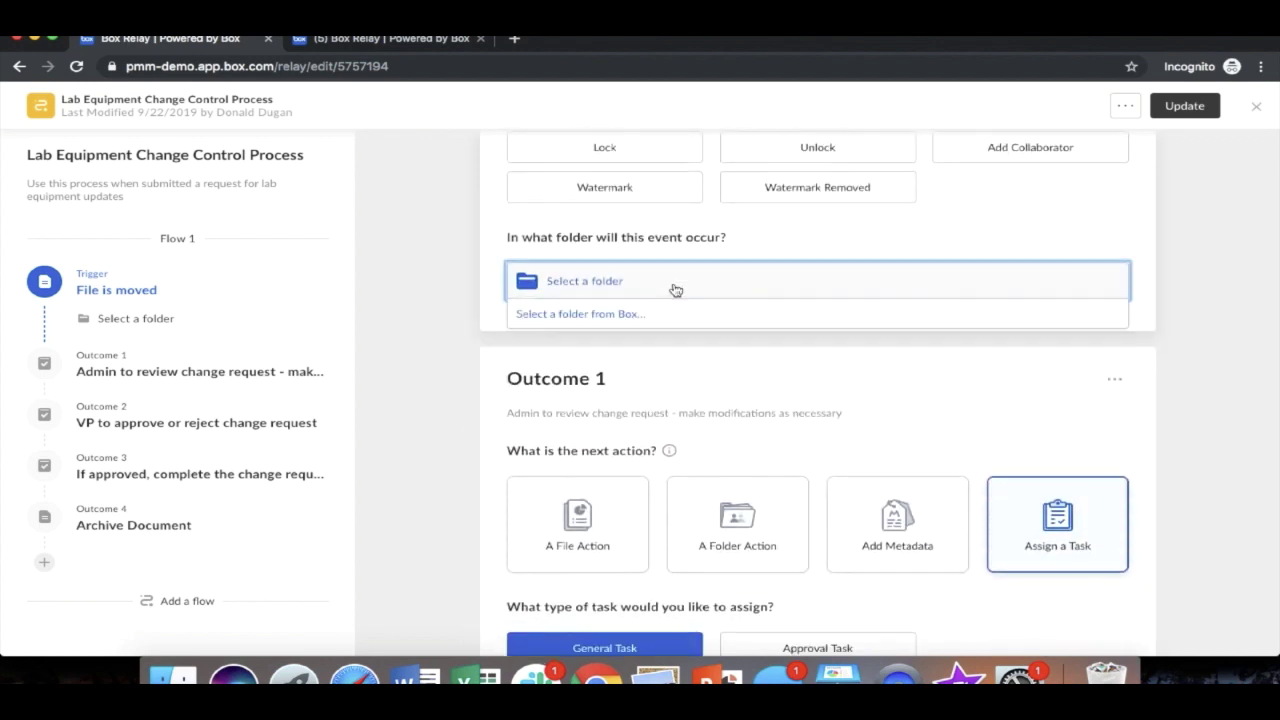
left_click(582, 316)
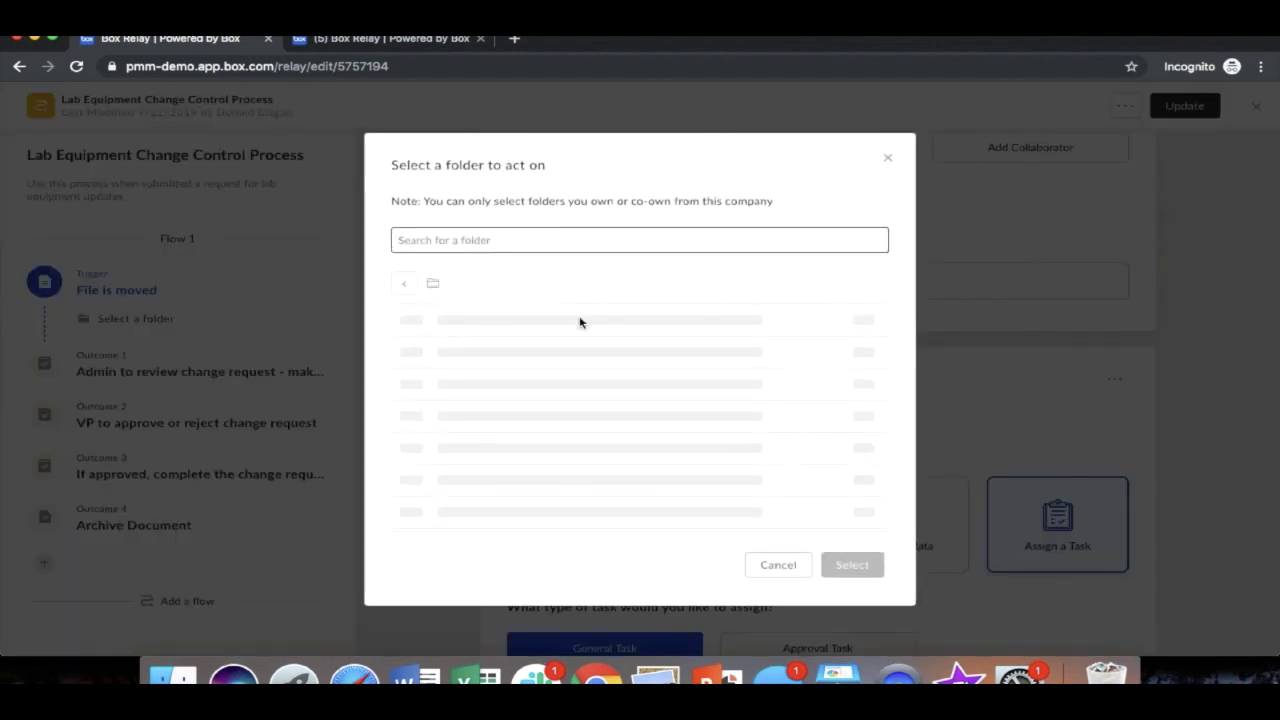
left_click(512, 323)
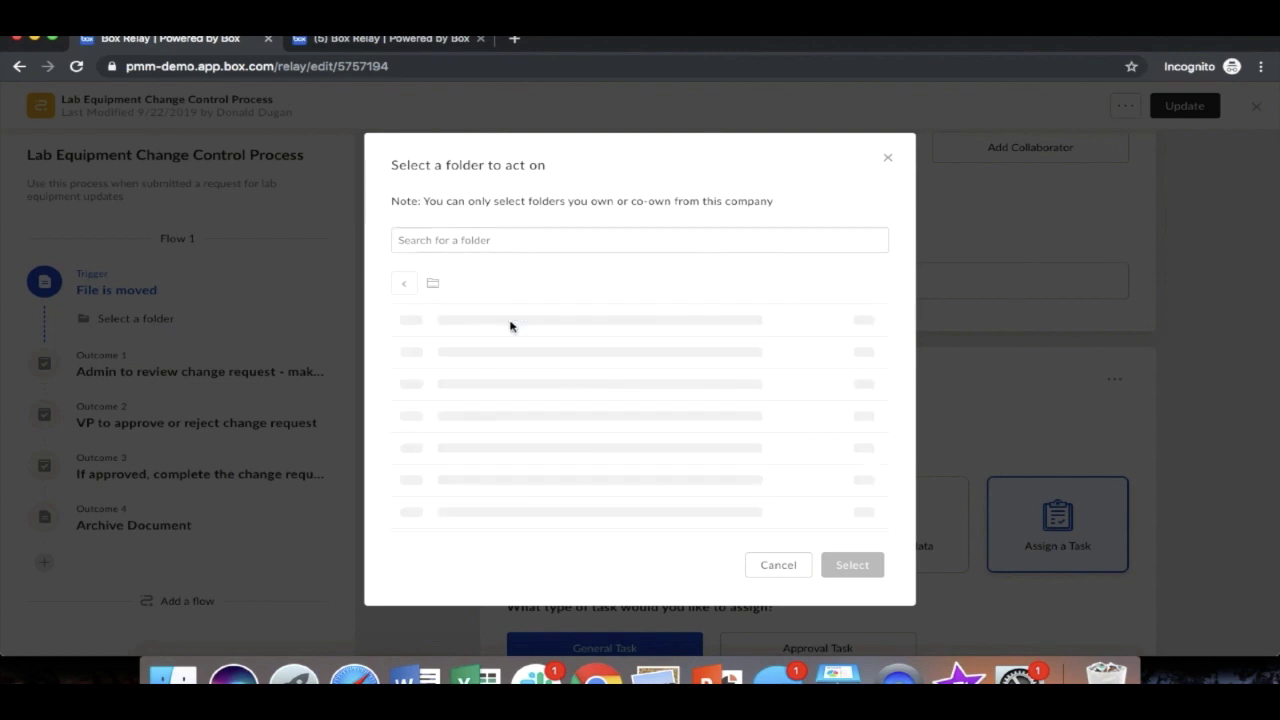
left_click(508, 324)
left_click(560, 285)
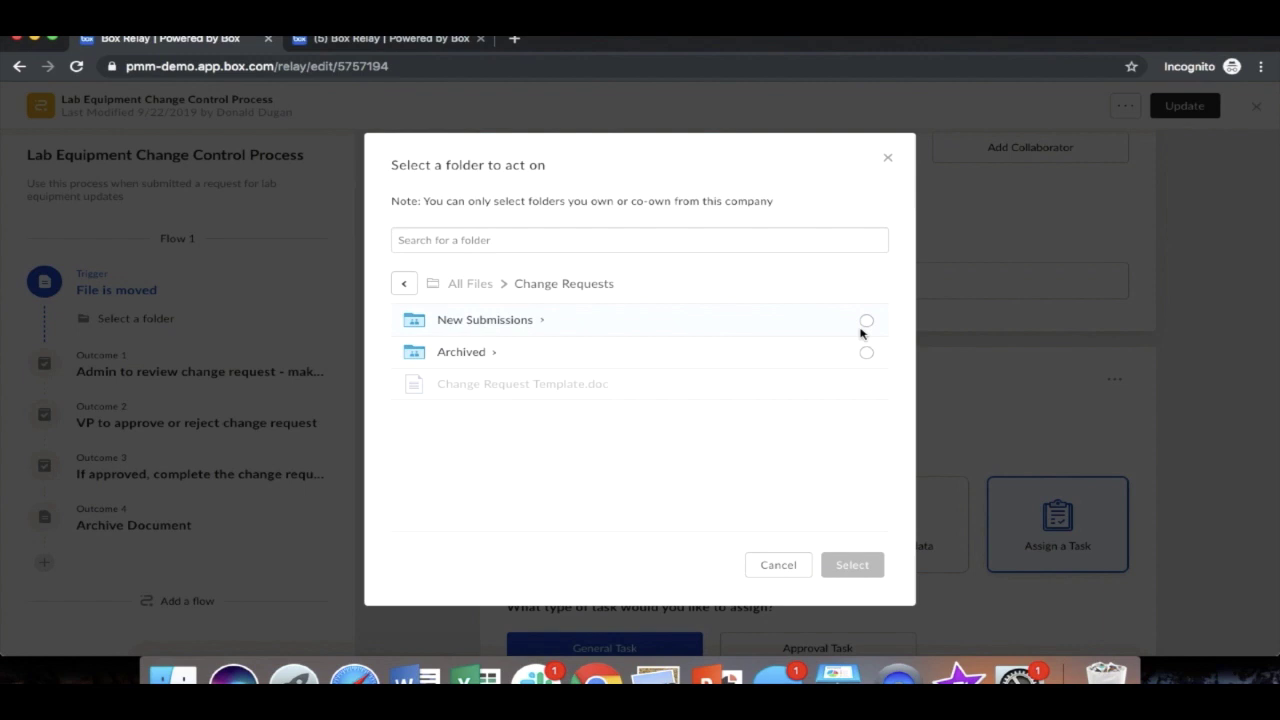
left_click(866, 322)
left_click(855, 565)
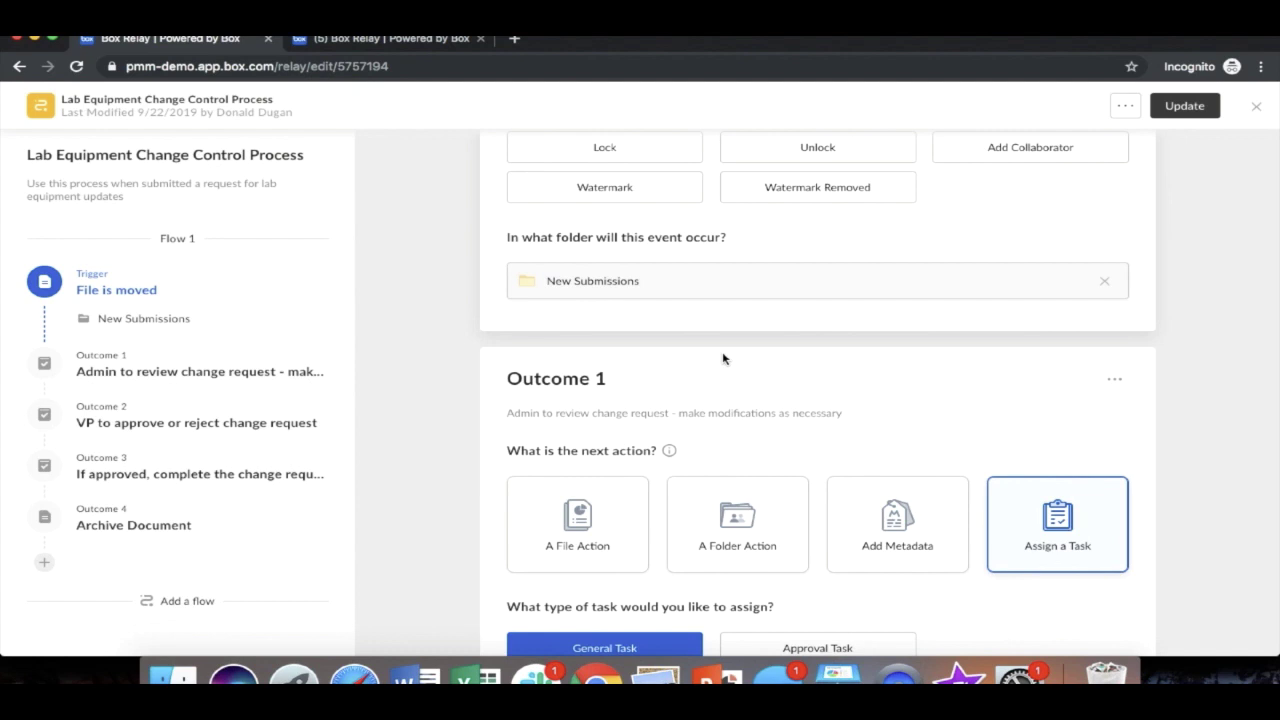
- In Outcome 1's review task, set Related File to 'The file that triggered the flow'
scroll(724, 358, "down", 4)
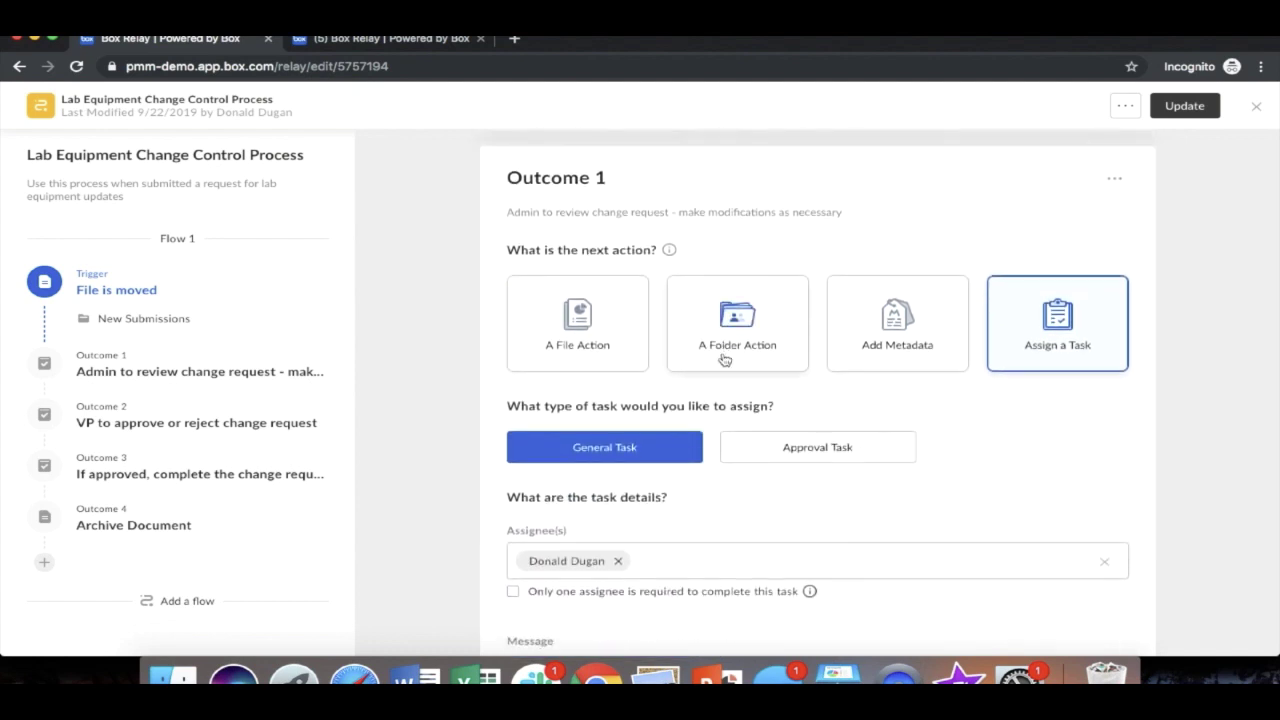
scroll(724, 358, "down", 2)
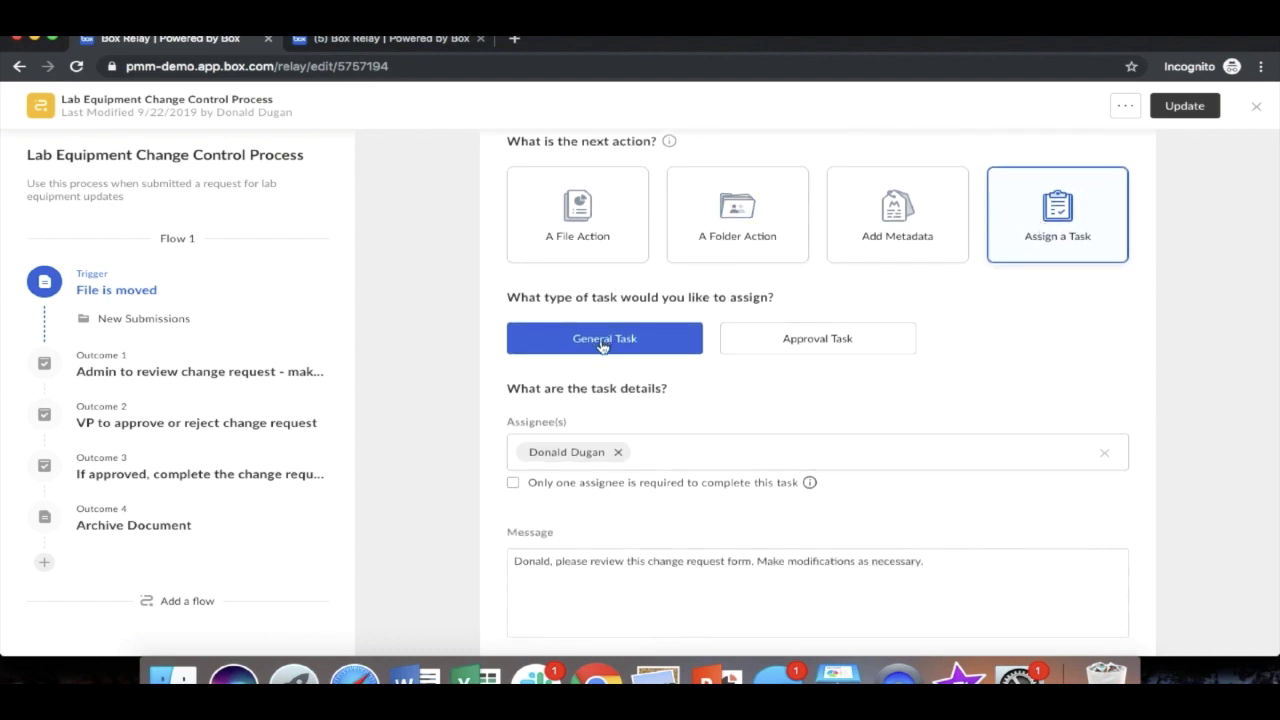
left_click(1045, 247)
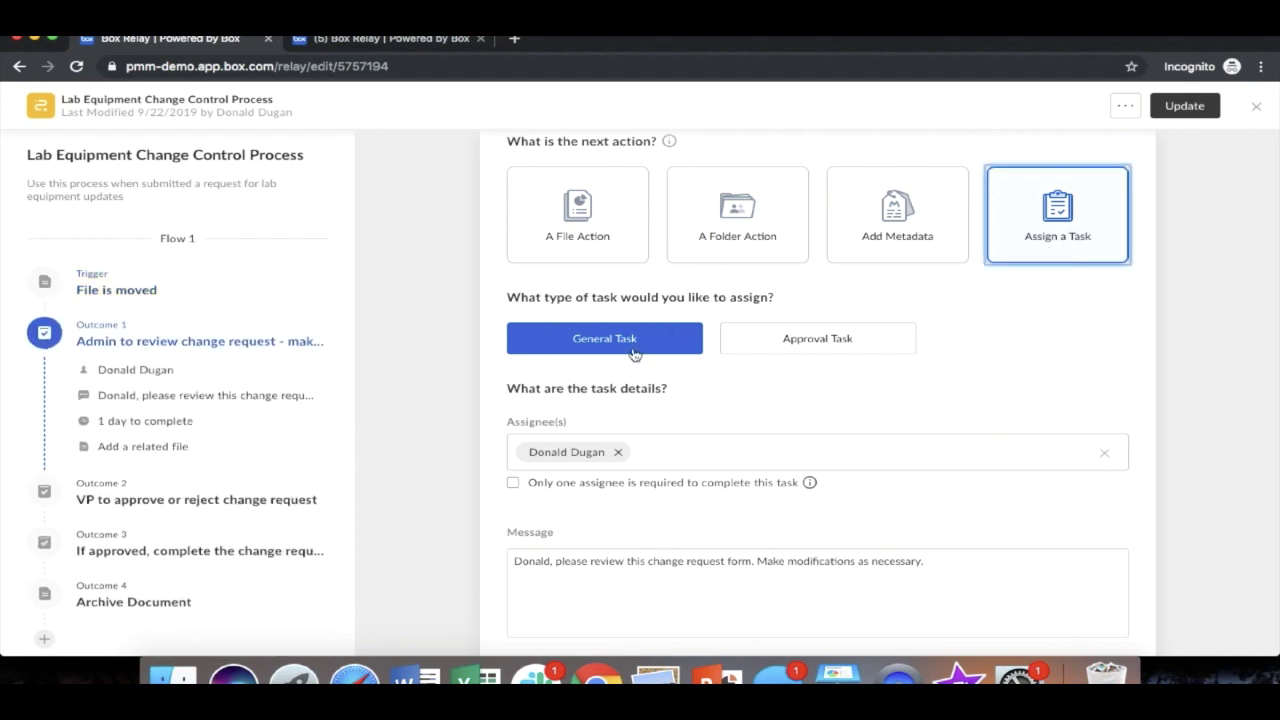
scroll(634, 355, "down", 2)
left_click(627, 455)
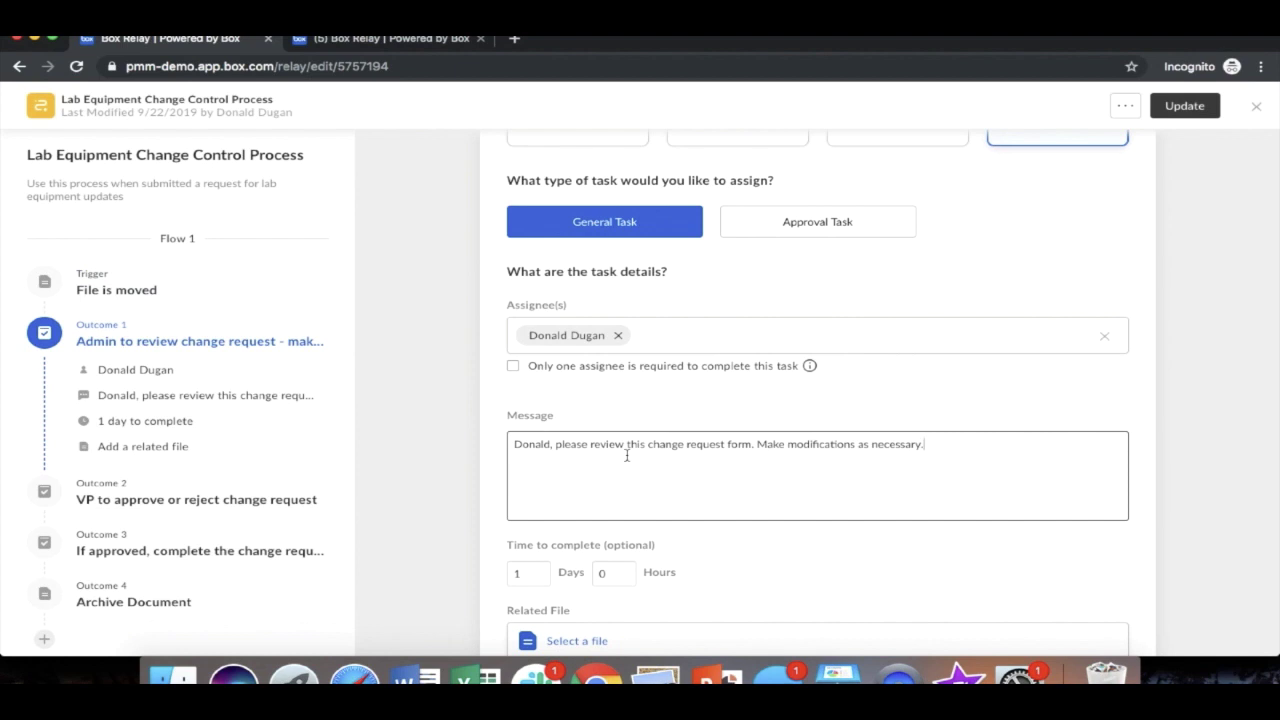
scroll(627, 455, "down", 4)
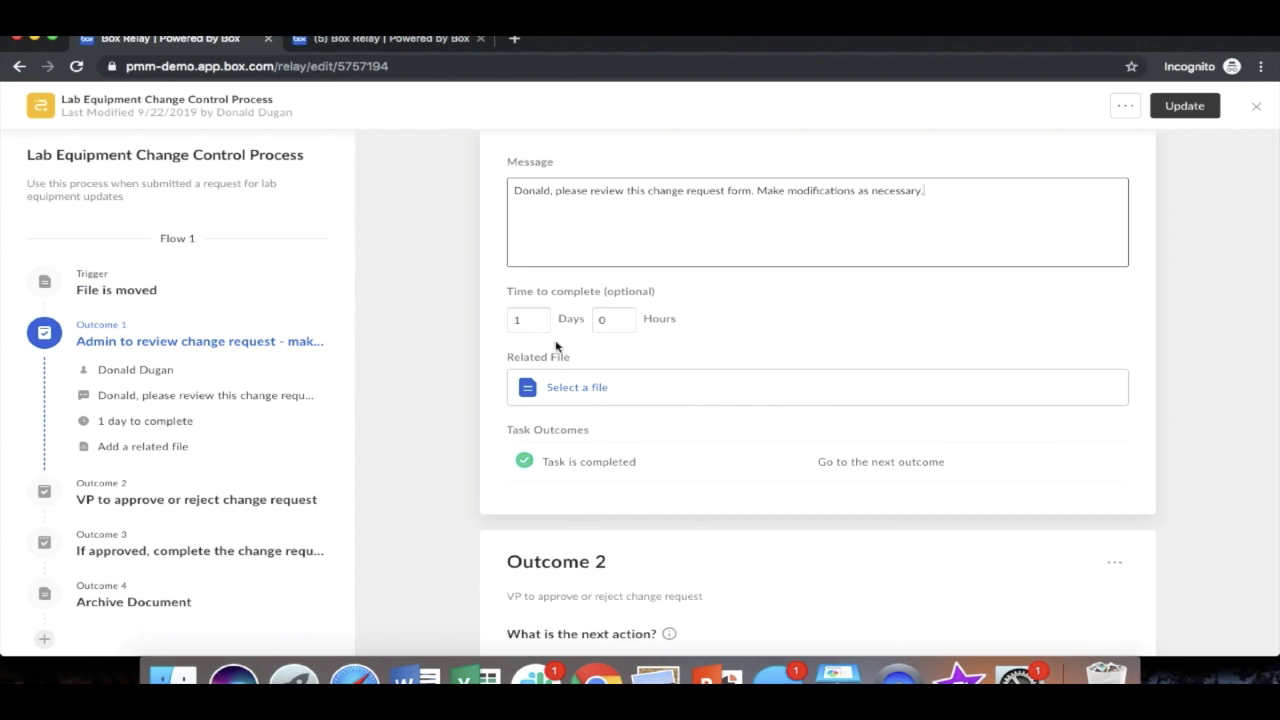
left_click(576, 390)
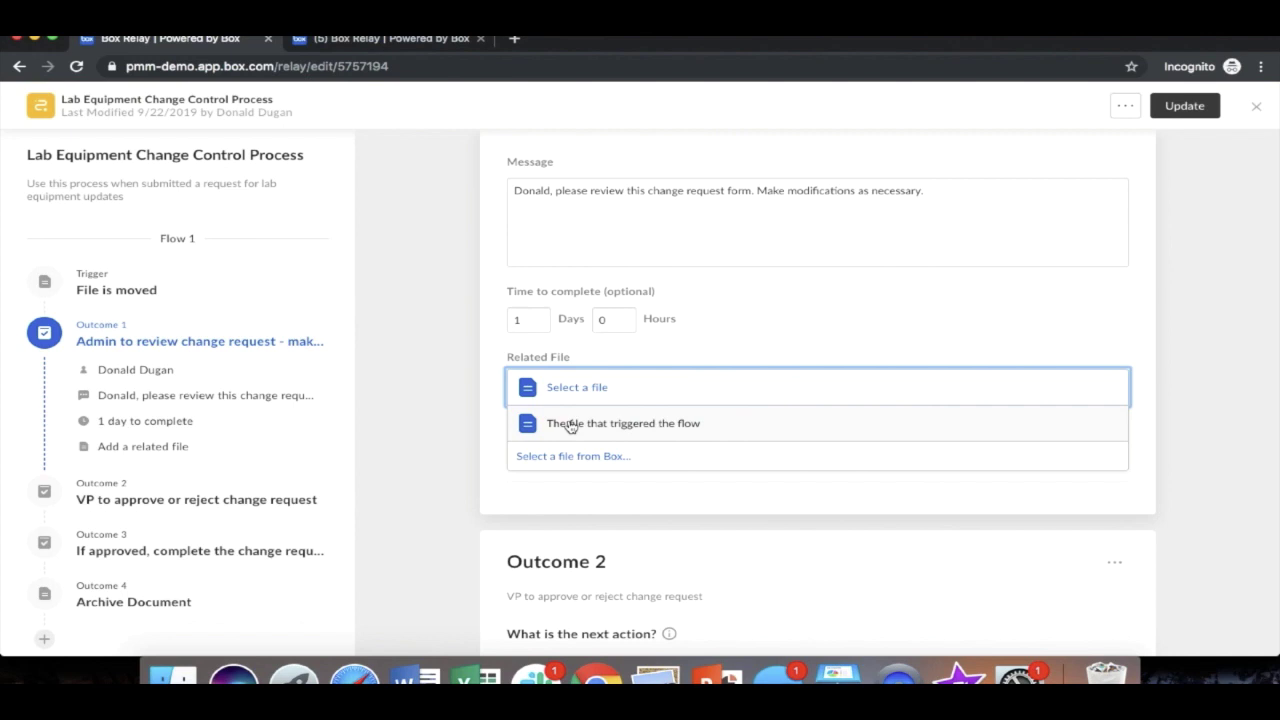
left_click(570, 424)
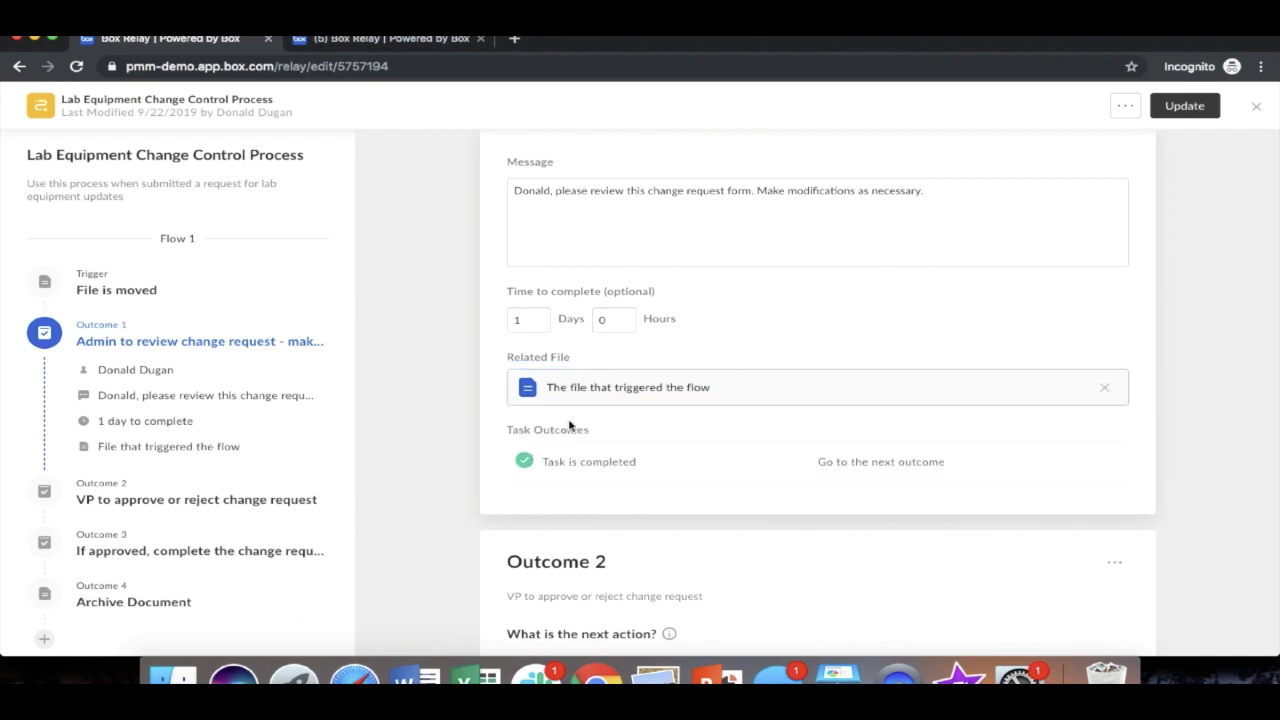
scroll(570, 424, "down", 5)
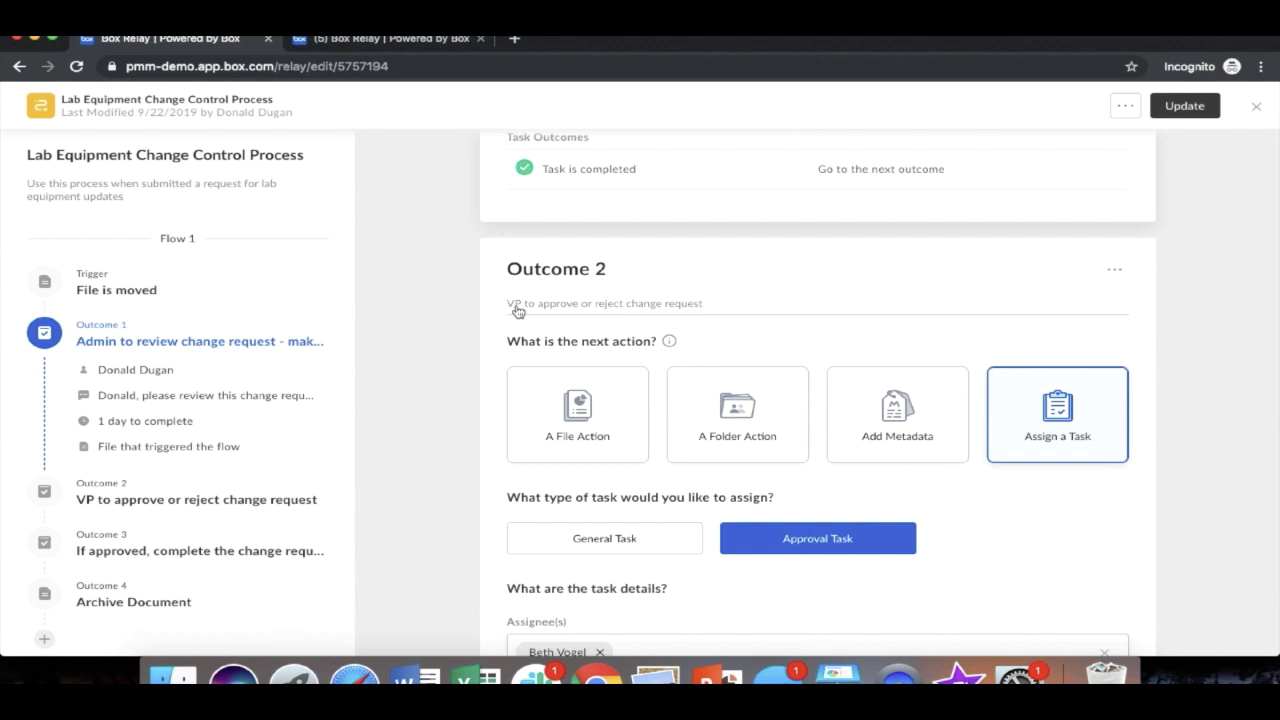
- Set Outcome 2's approval task Related File to 'The file that triggered the flow'
scroll(1020, 446, "down", 2)
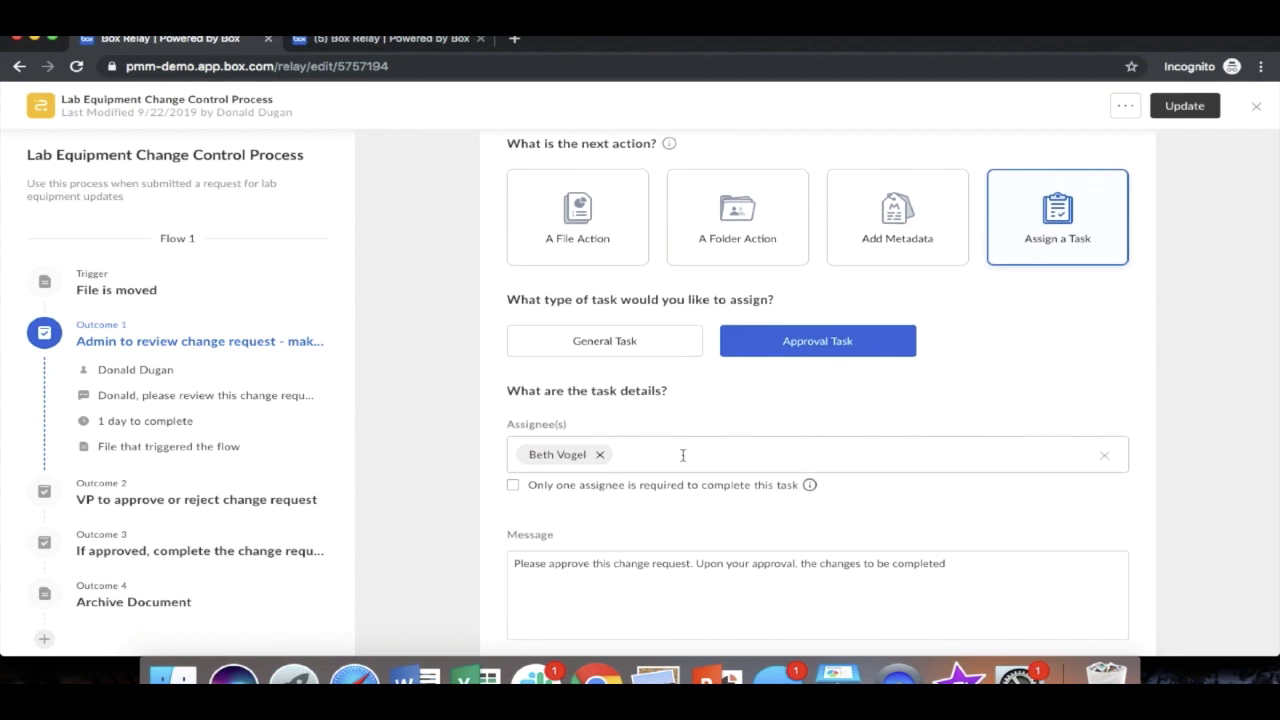
scroll(683, 455, "down", 1)
scroll(683, 455, "down", 2)
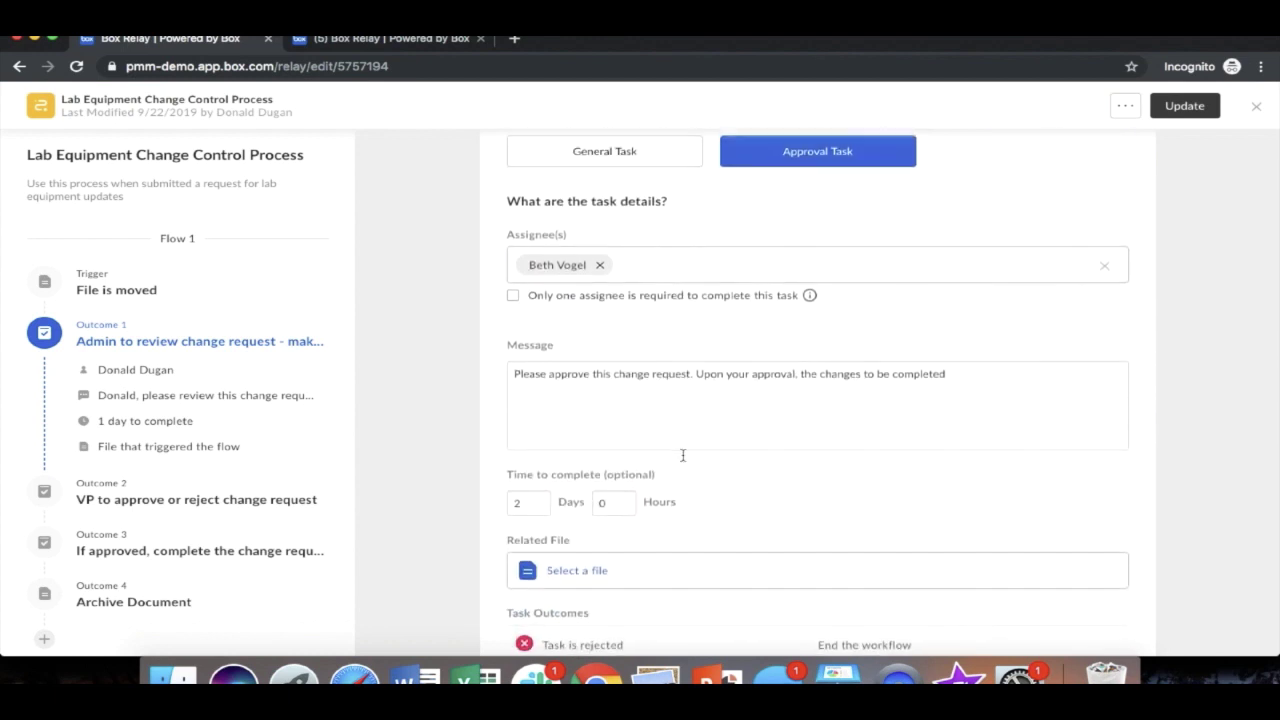
left_click(651, 396)
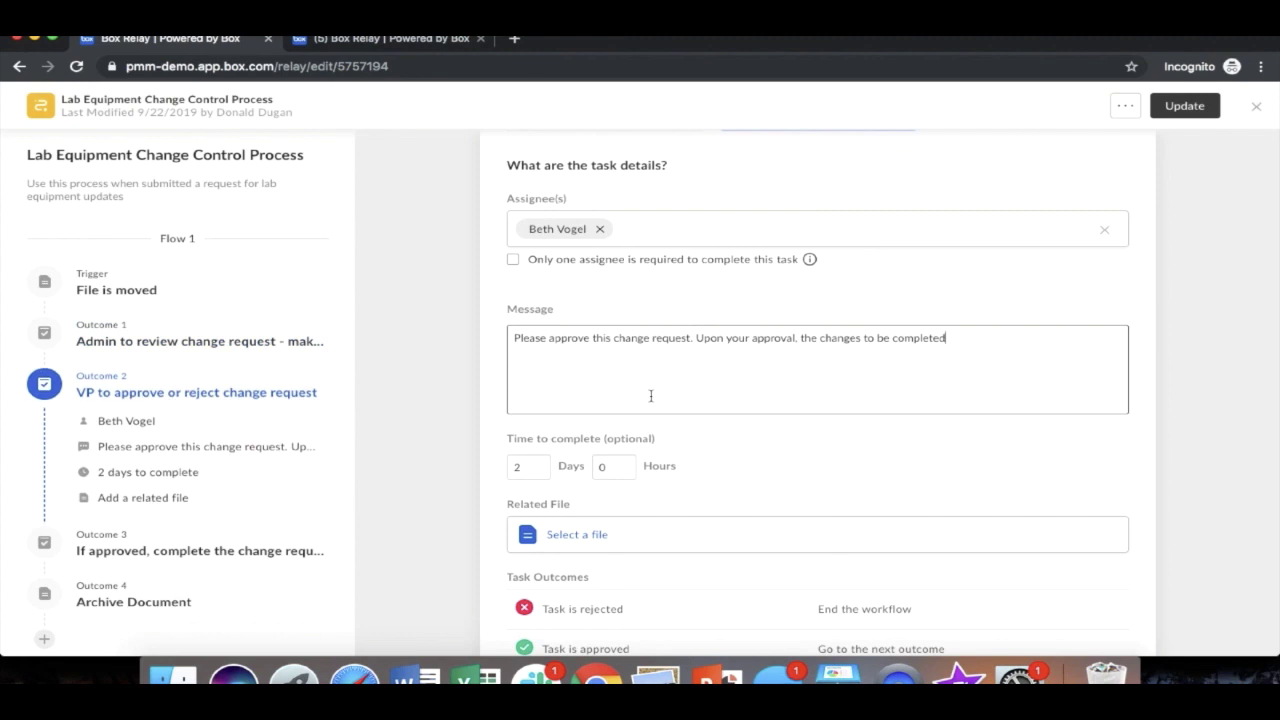
scroll(651, 396, "down", 2)
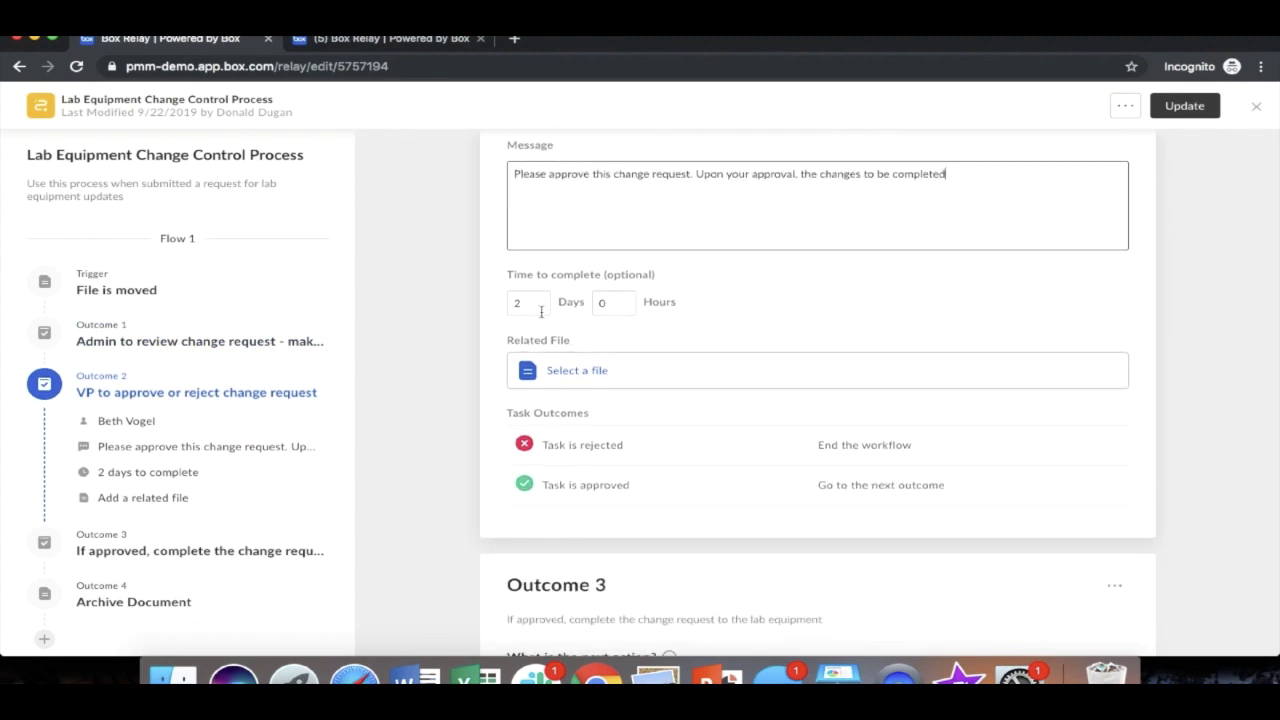
left_click(556, 377)
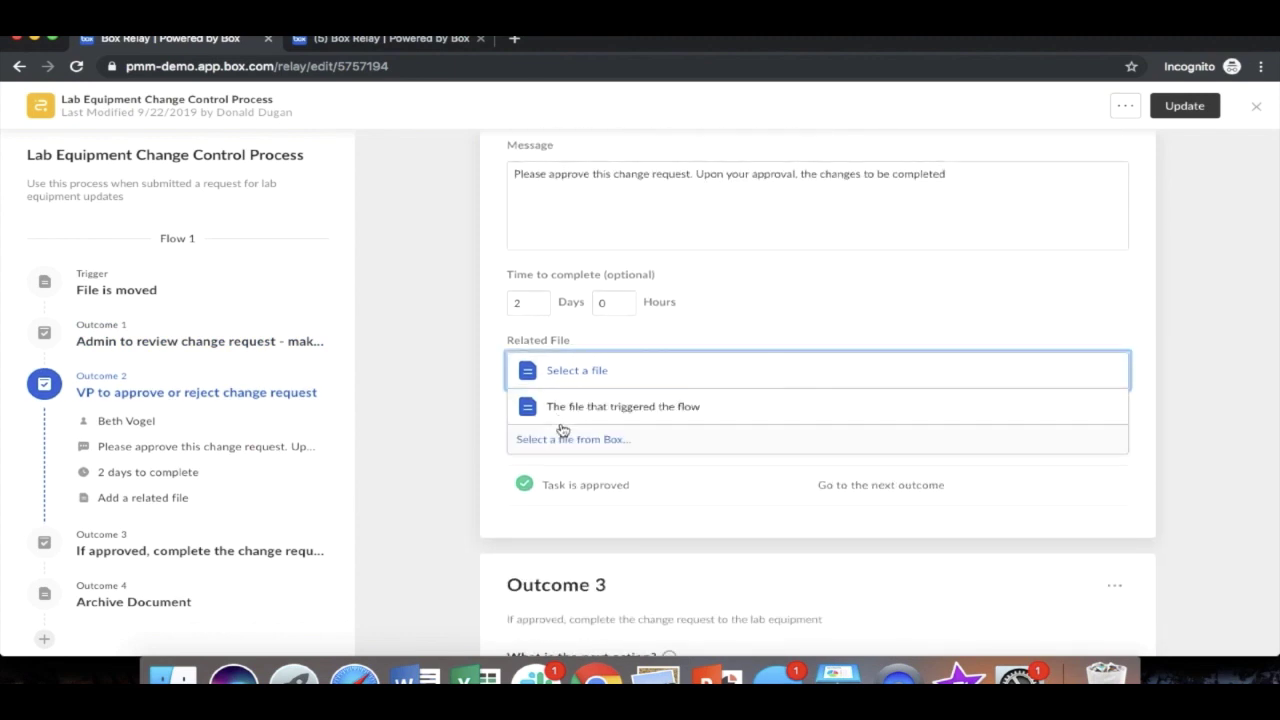
left_click(562, 419)
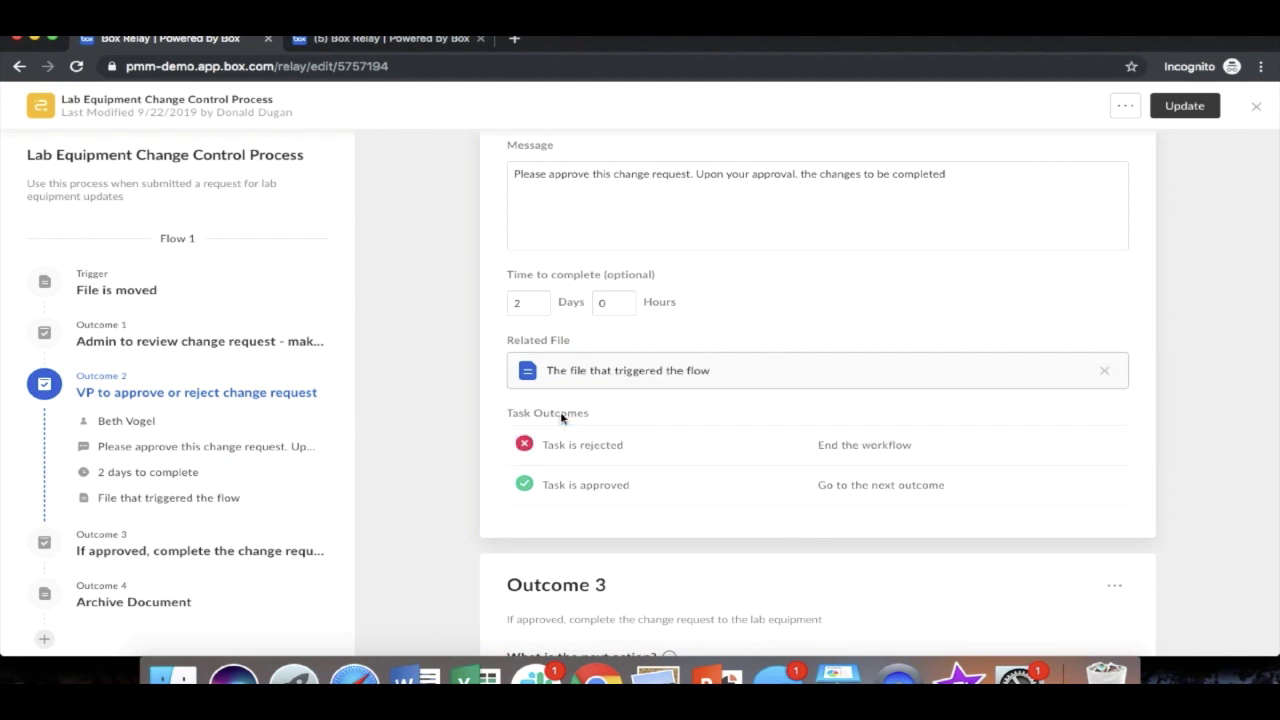
- Set Outcome 3's implementation task Related File to 'The file that triggered the flow'
scroll(560, 411, "down", 1)
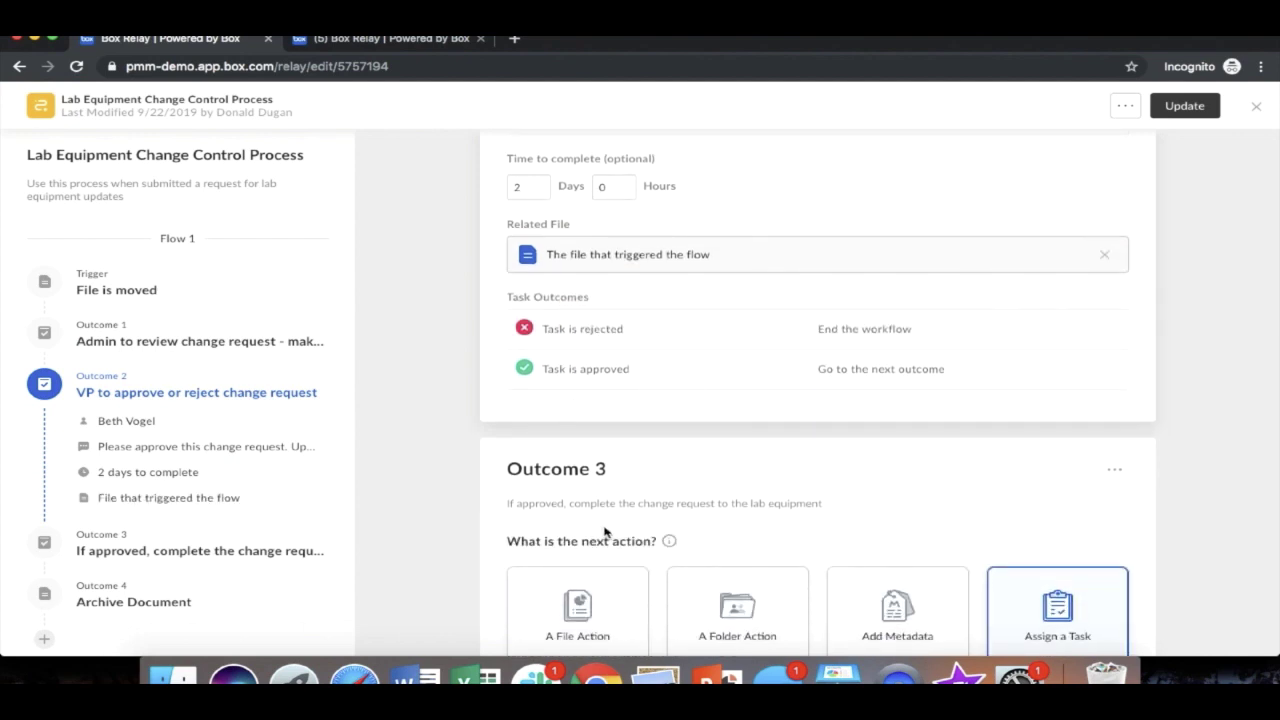
scroll(601, 530, "down", 3)
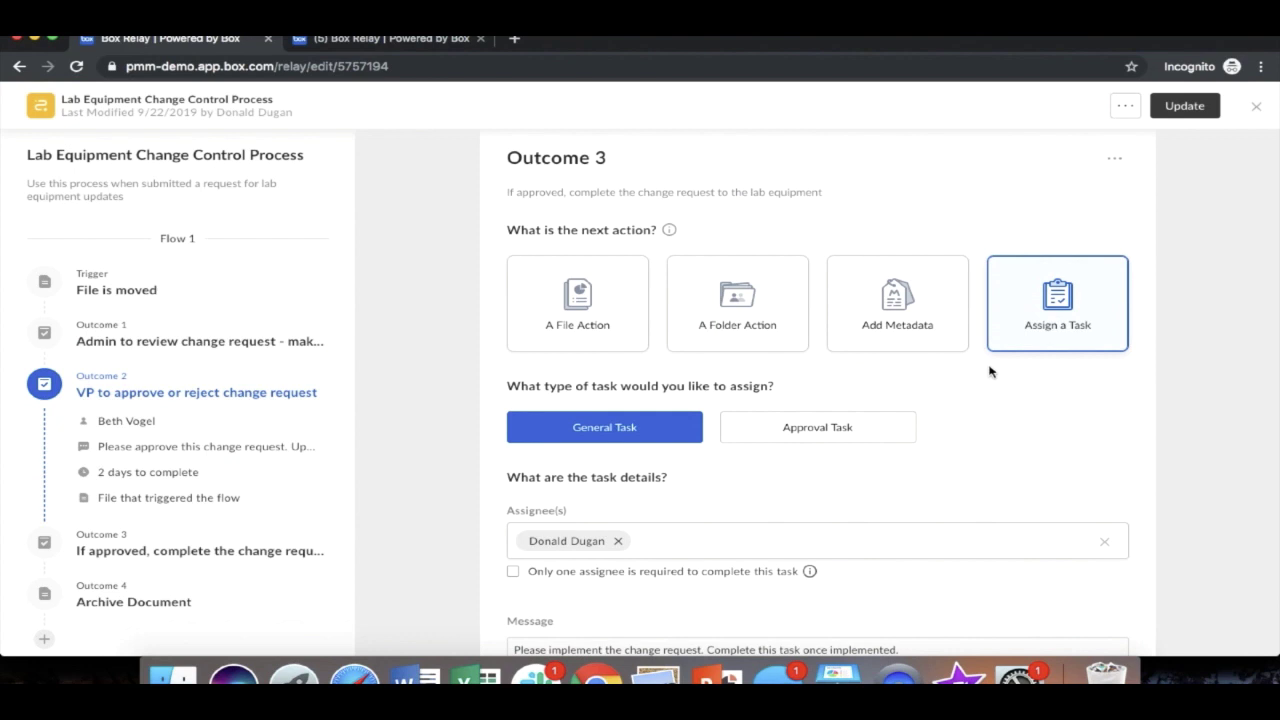
scroll(663, 466, "down", 1)
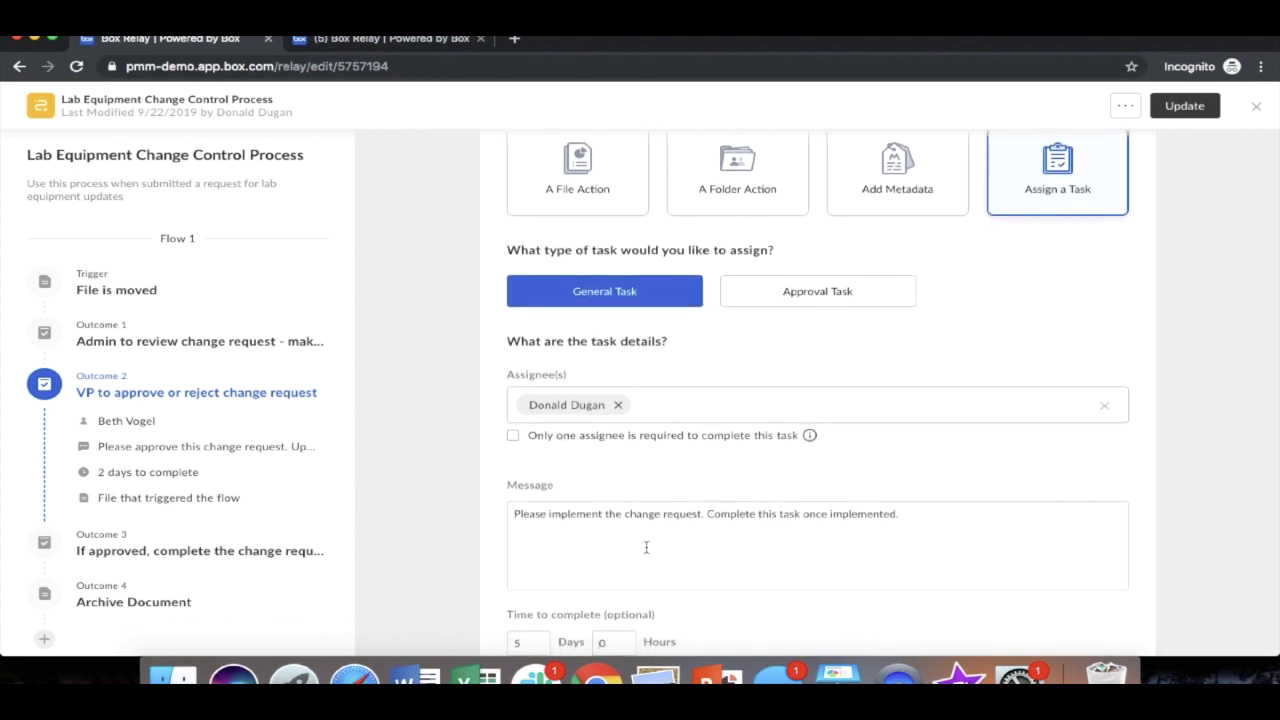
scroll(646, 545, "down", 2)
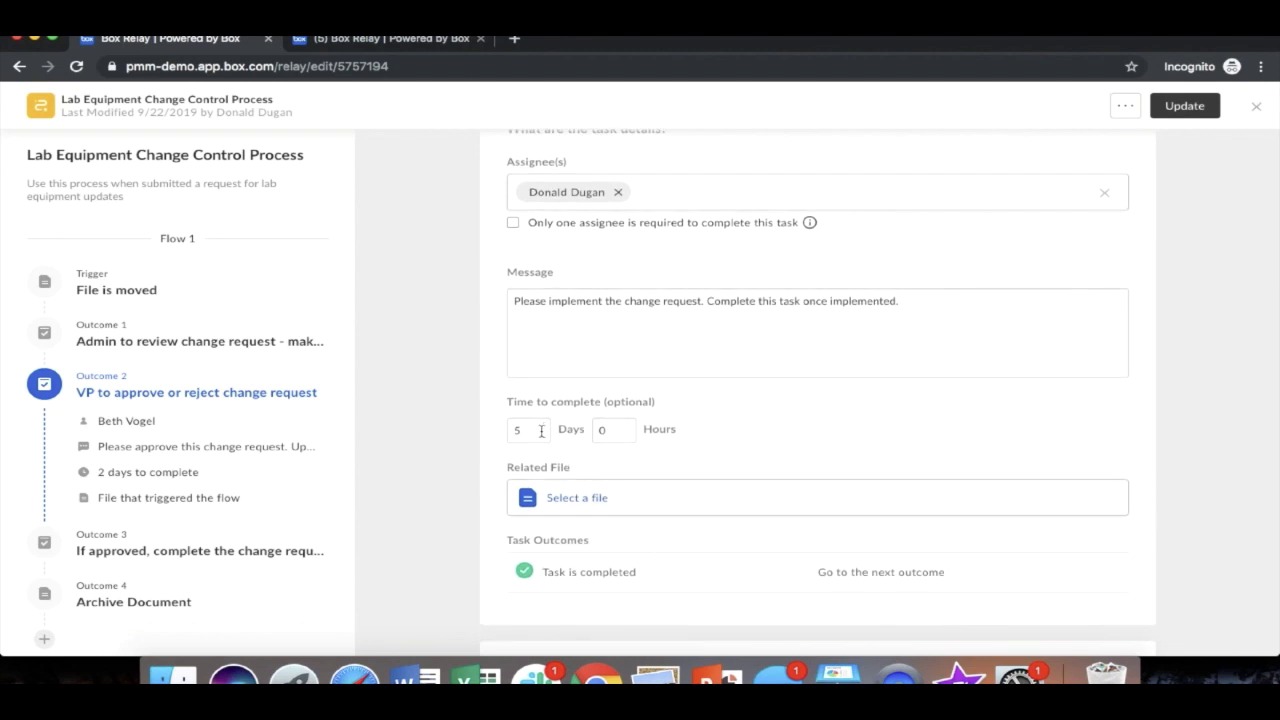
left_click(557, 500)
left_click(566, 532)
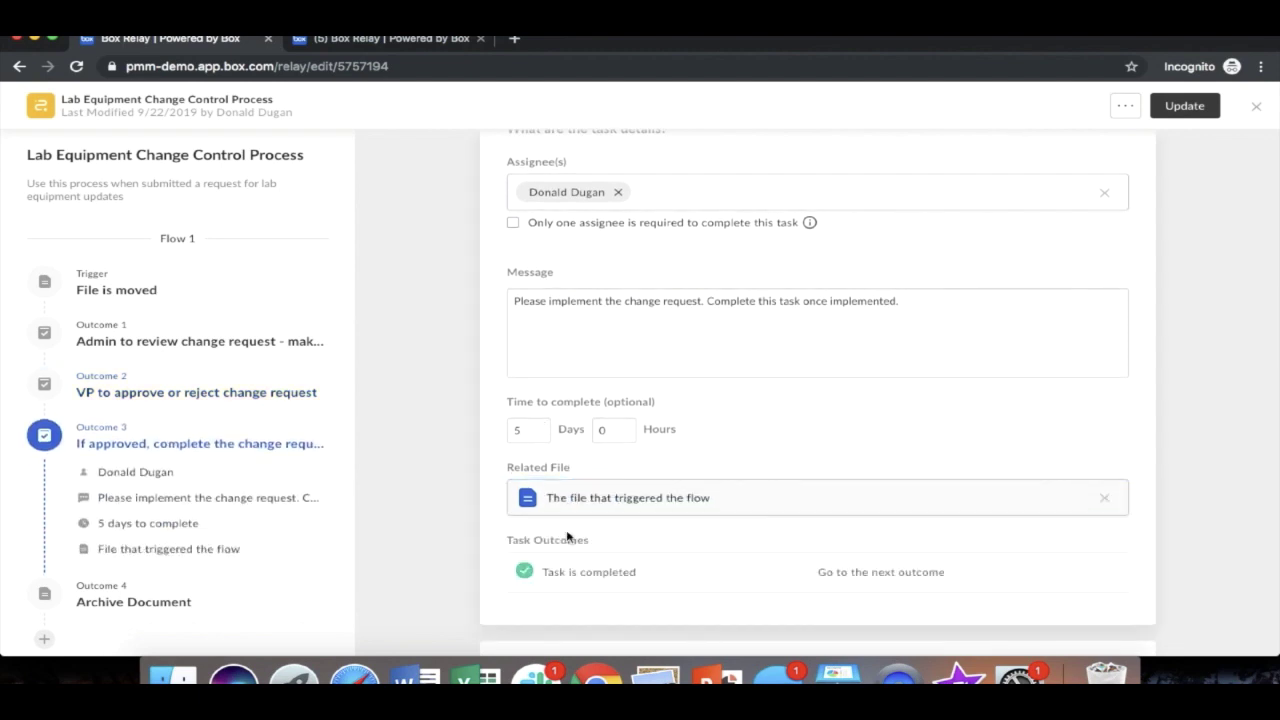
scroll(566, 537, "down", 4)
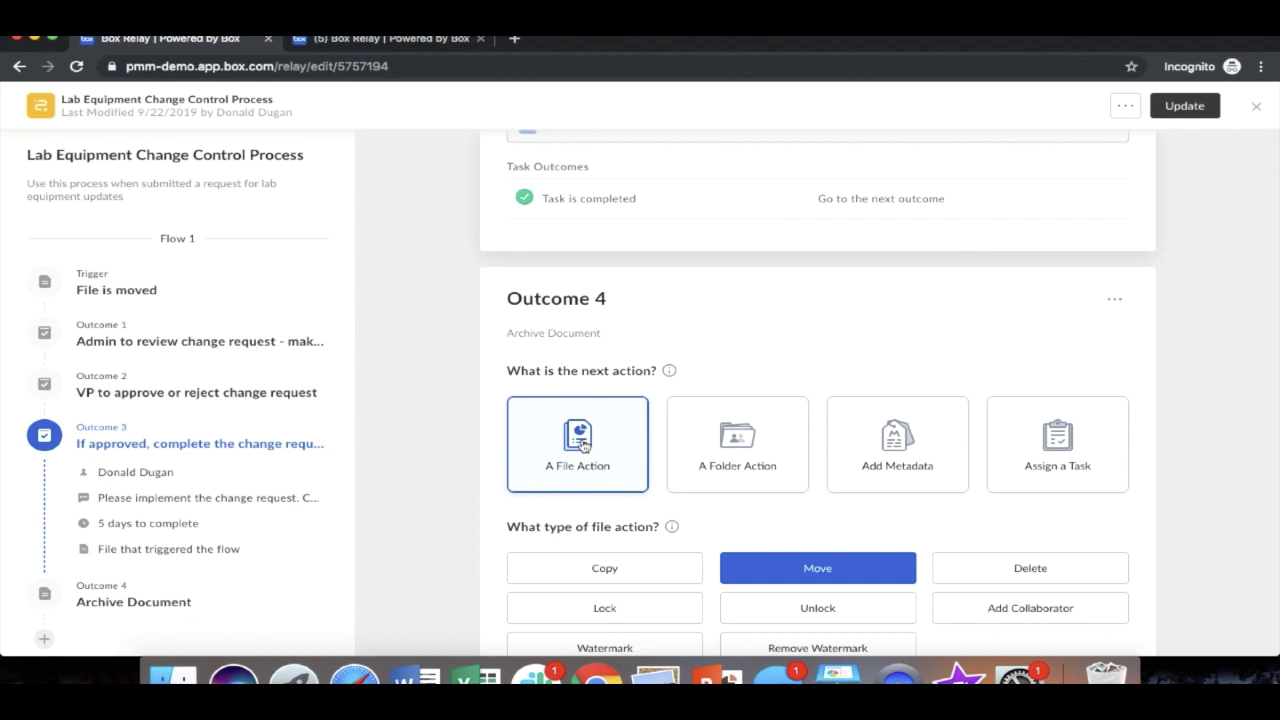
- Make Outcome 4 move the triggering file into Archived, then Update the workflow
scroll(585, 447, "down", 3)
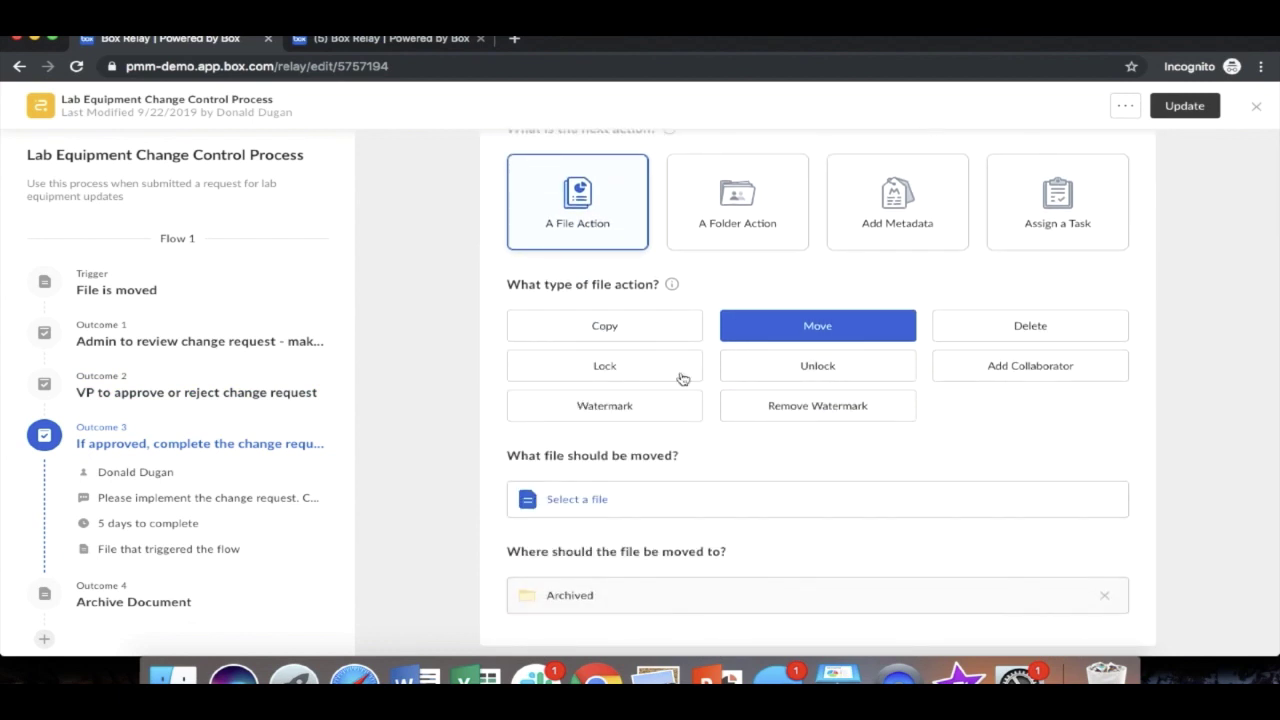
left_click(609, 514)
left_click(609, 534)
scroll(606, 534, "down", 1)
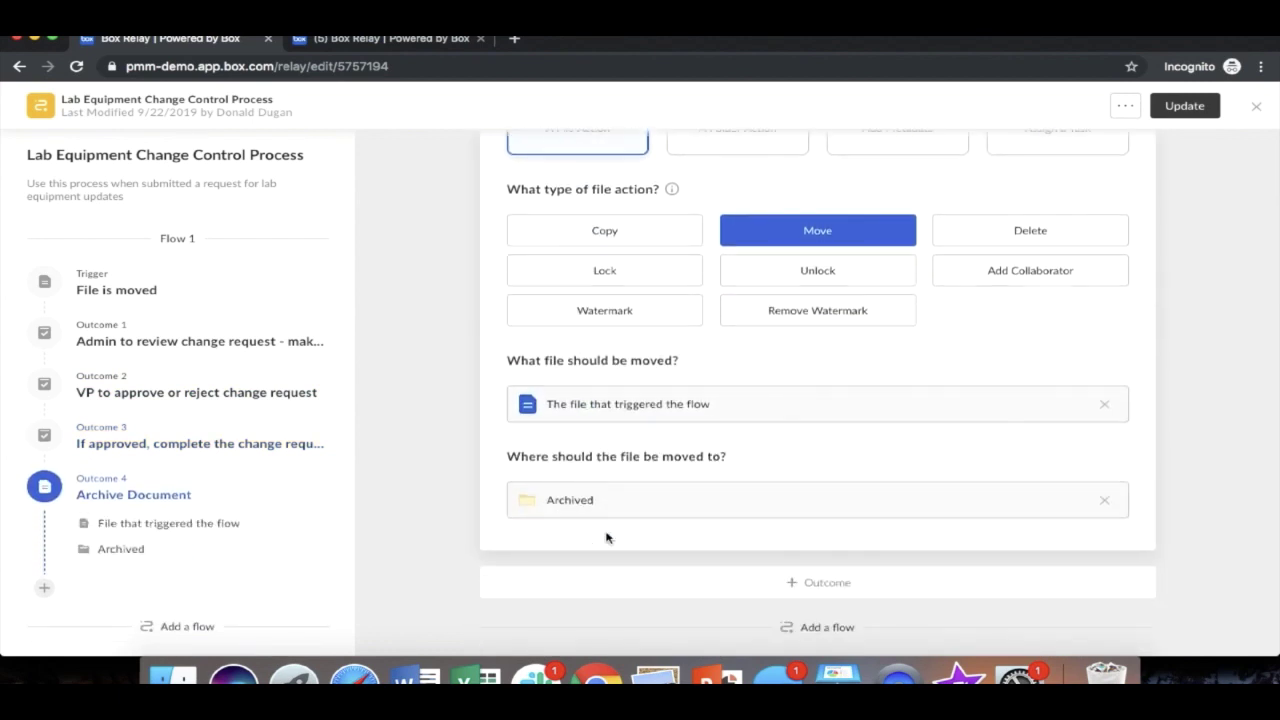
left_click(1184, 107)
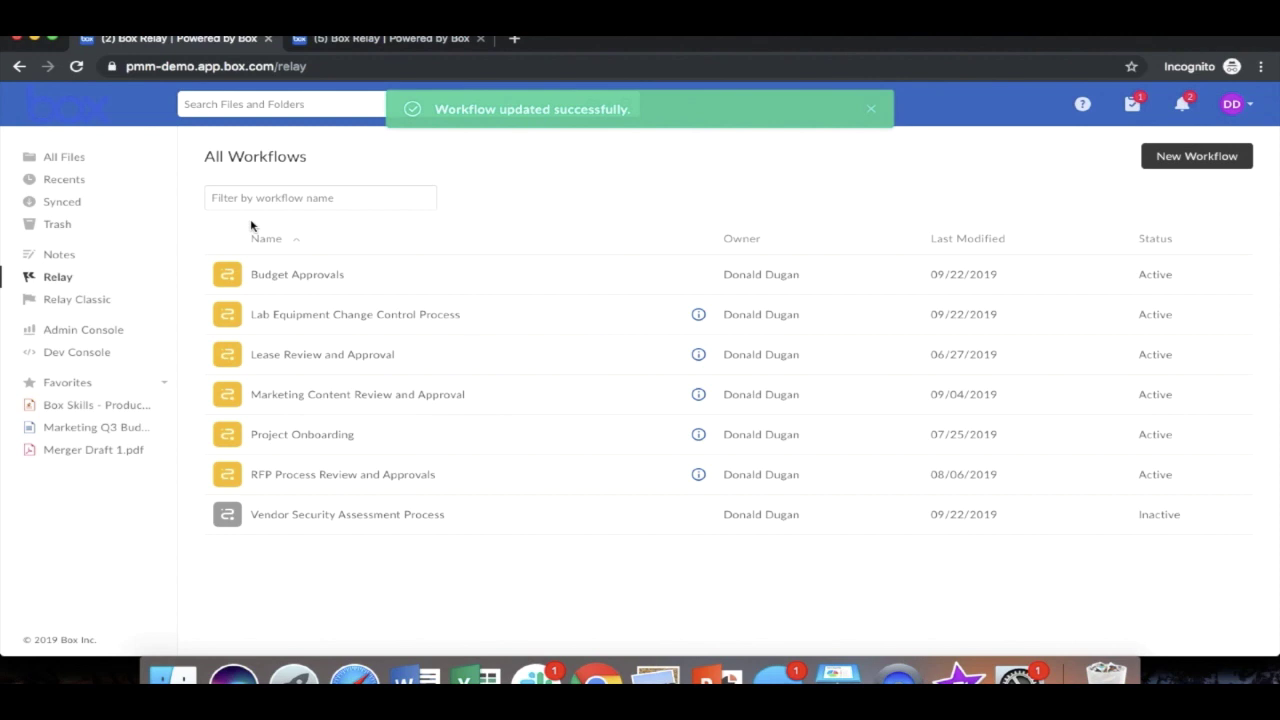
- Copy and paste Change Request Template.doc within the Change Requests folder
left_click(86, 157)
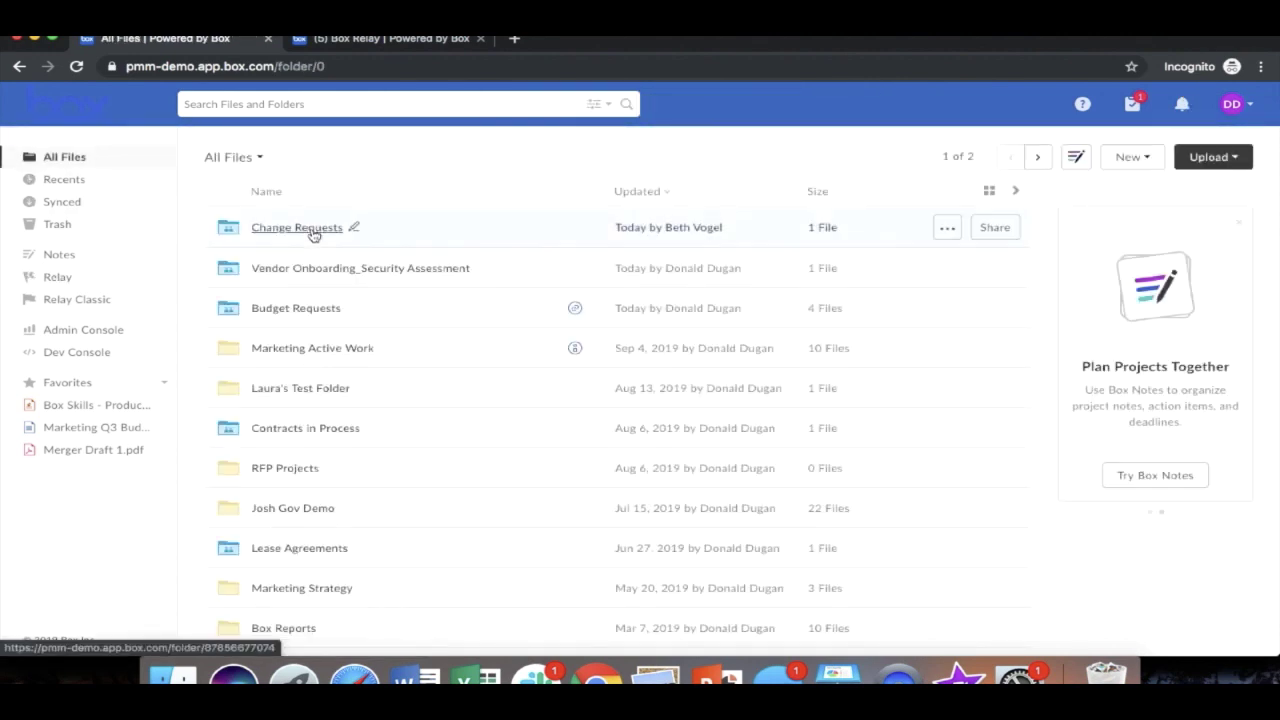
left_click(312, 232)
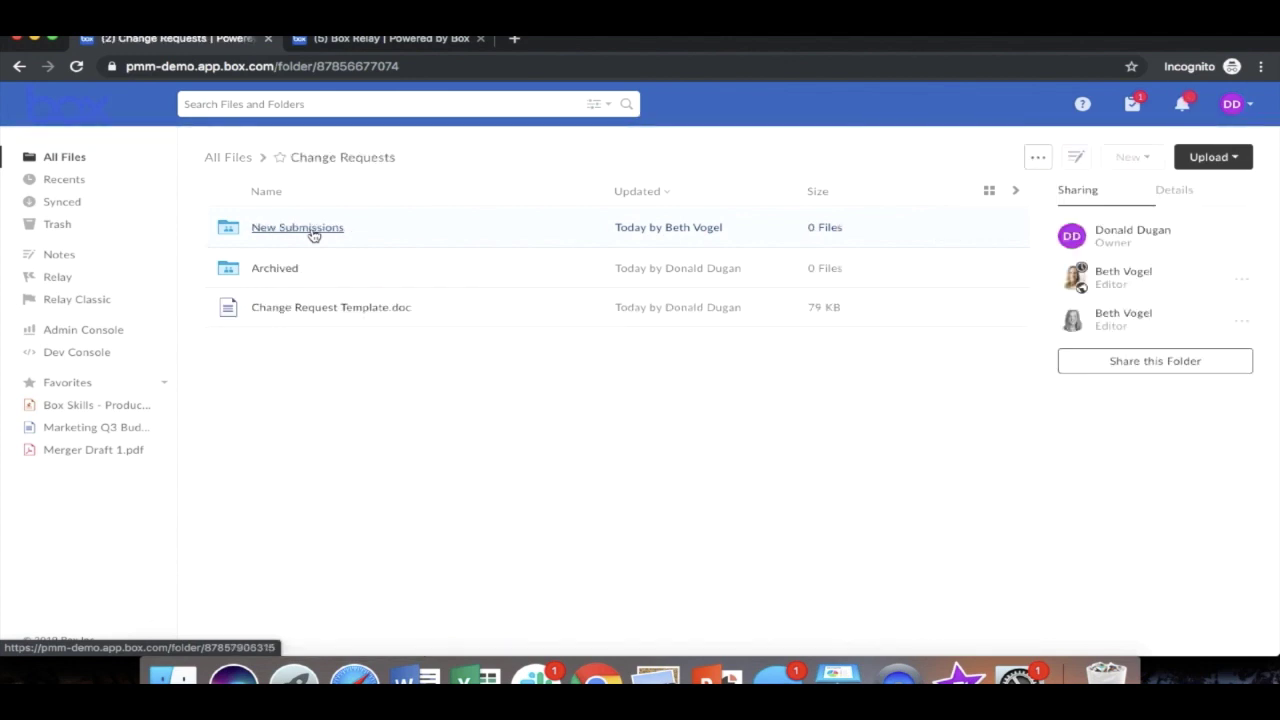
left_click(477, 313)
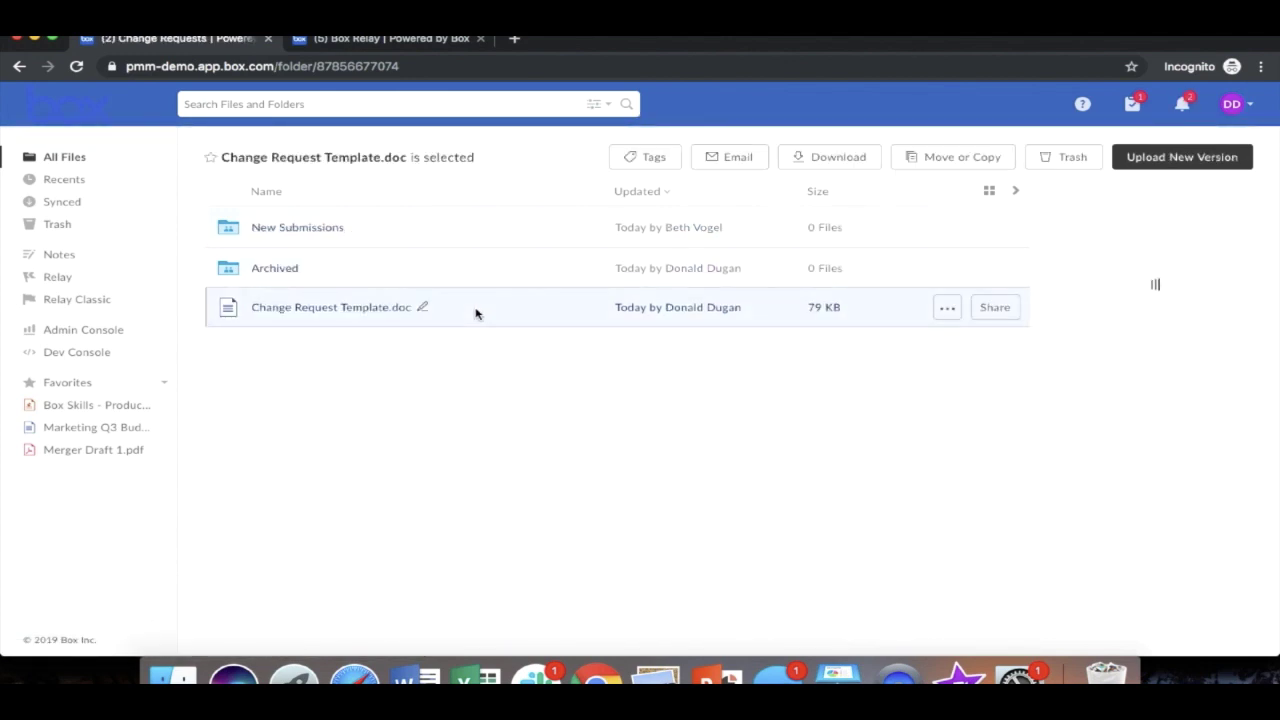
key("super+c")
left_click(467, 364)
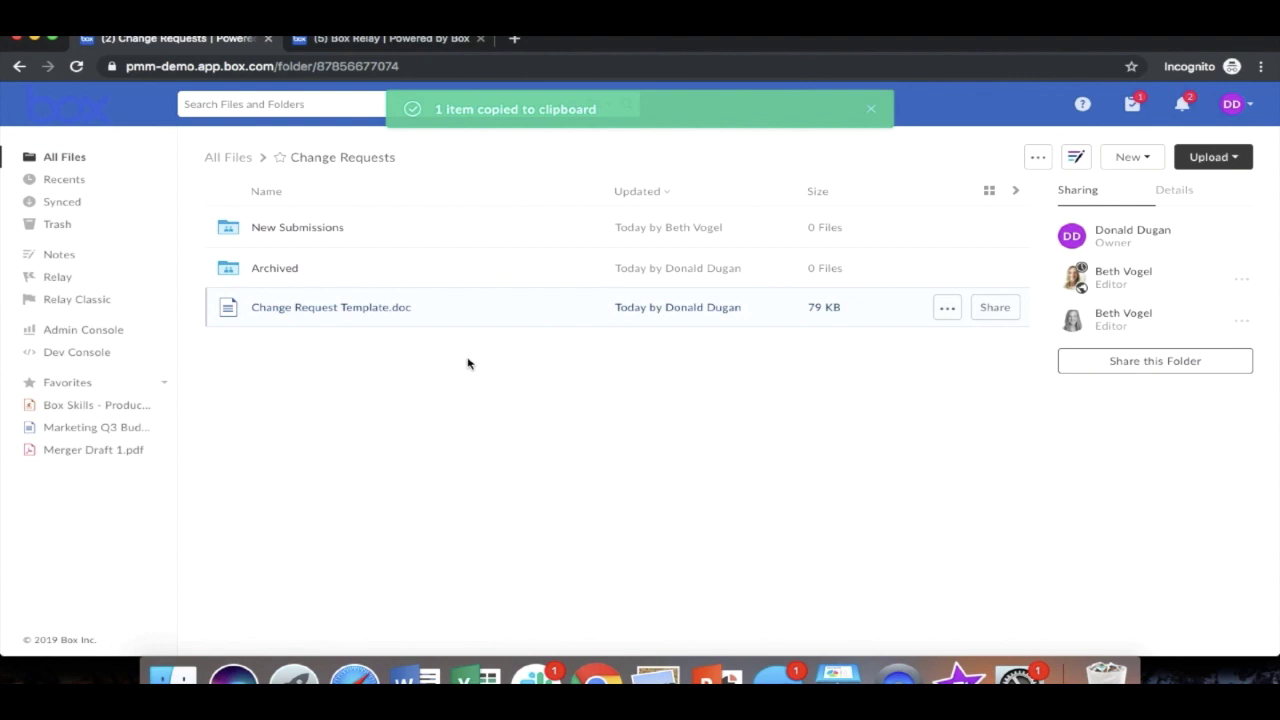
key("super+v")
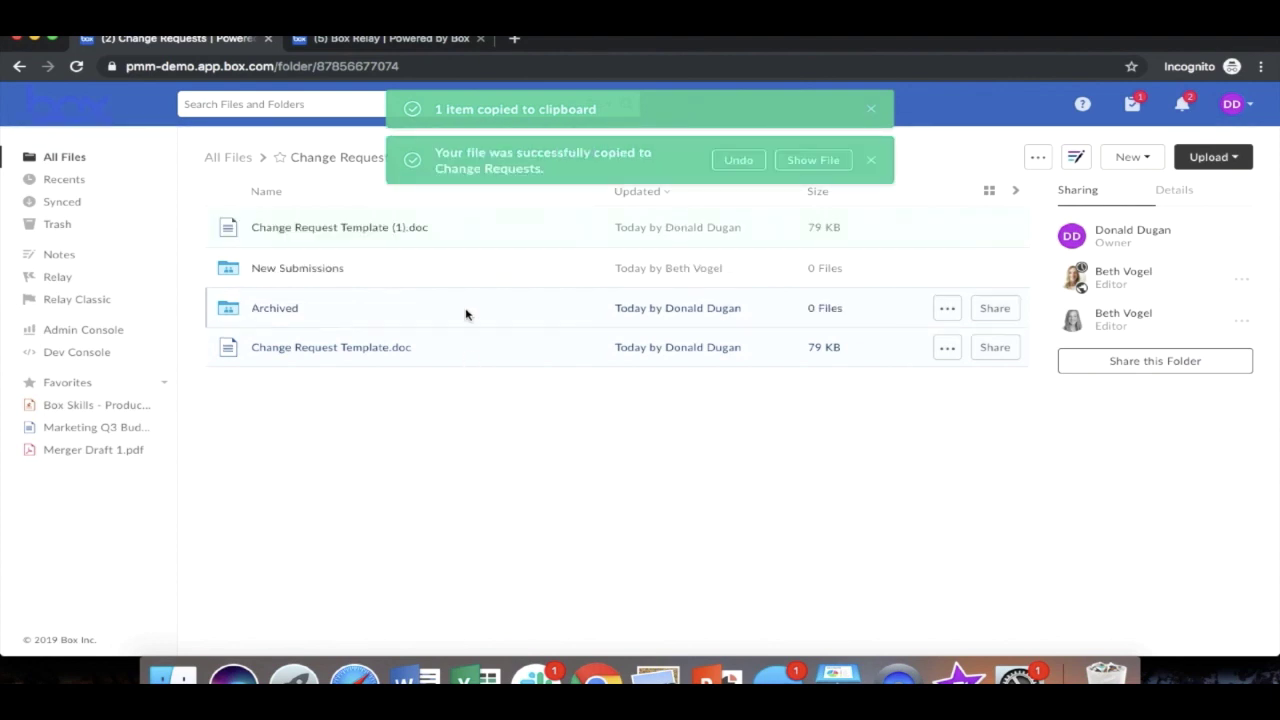
- Rename the copied template to Change Request_Process 1.doc
left_click(441, 232)
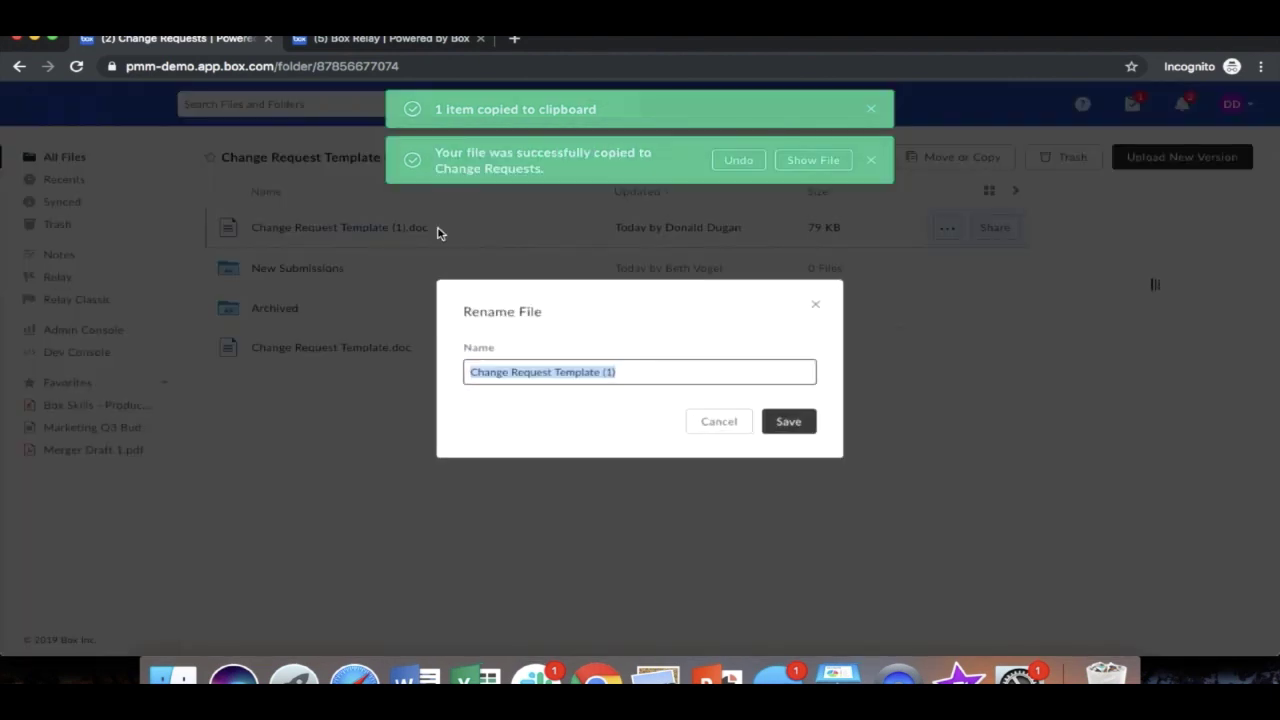
left_click(630, 371)
key("BackSpace")
key("BackSpace")
key("BackSpace")
key("BackSpace")
key("BackSpace")
key("BackSpace")
key("BackSpace")
key("BackSpace")
key("BackSpace")
key("BackSpace")
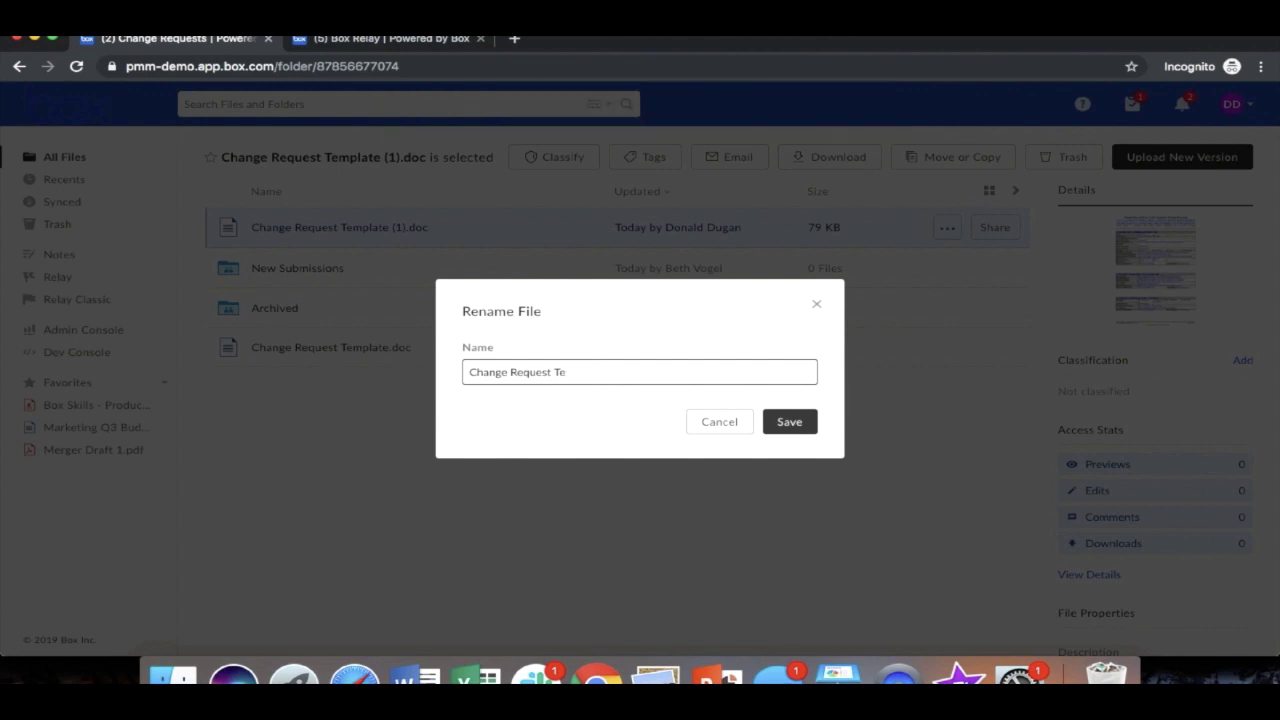
type("_Process 1")
left_click(792, 423)
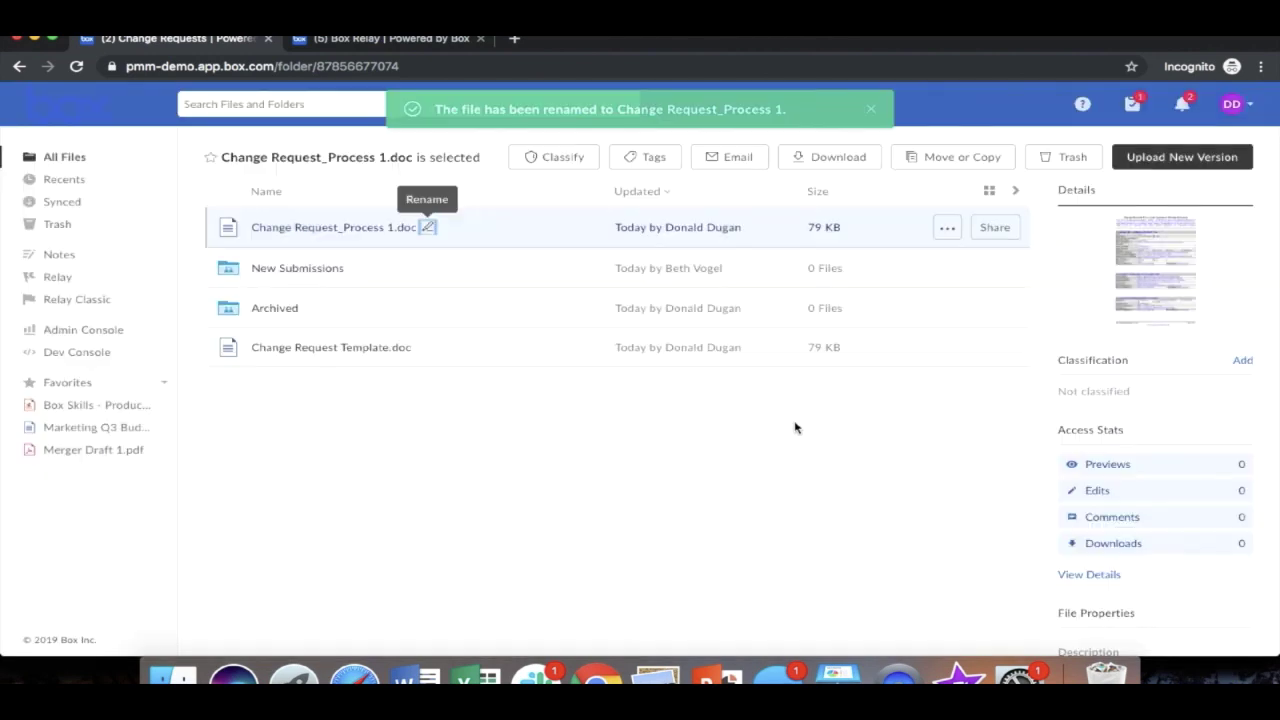
- Open Change Request_Process 1.doc in Microsoft Word
left_click(327, 228)
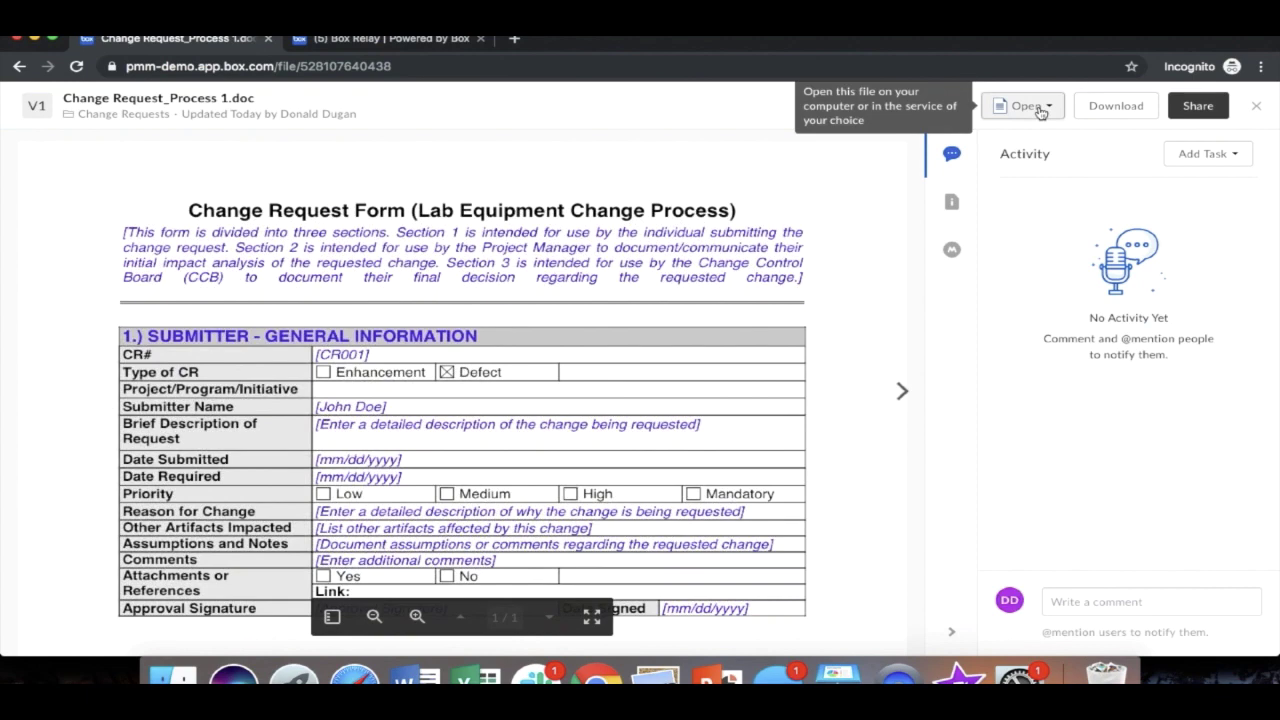
left_click(1000, 112)
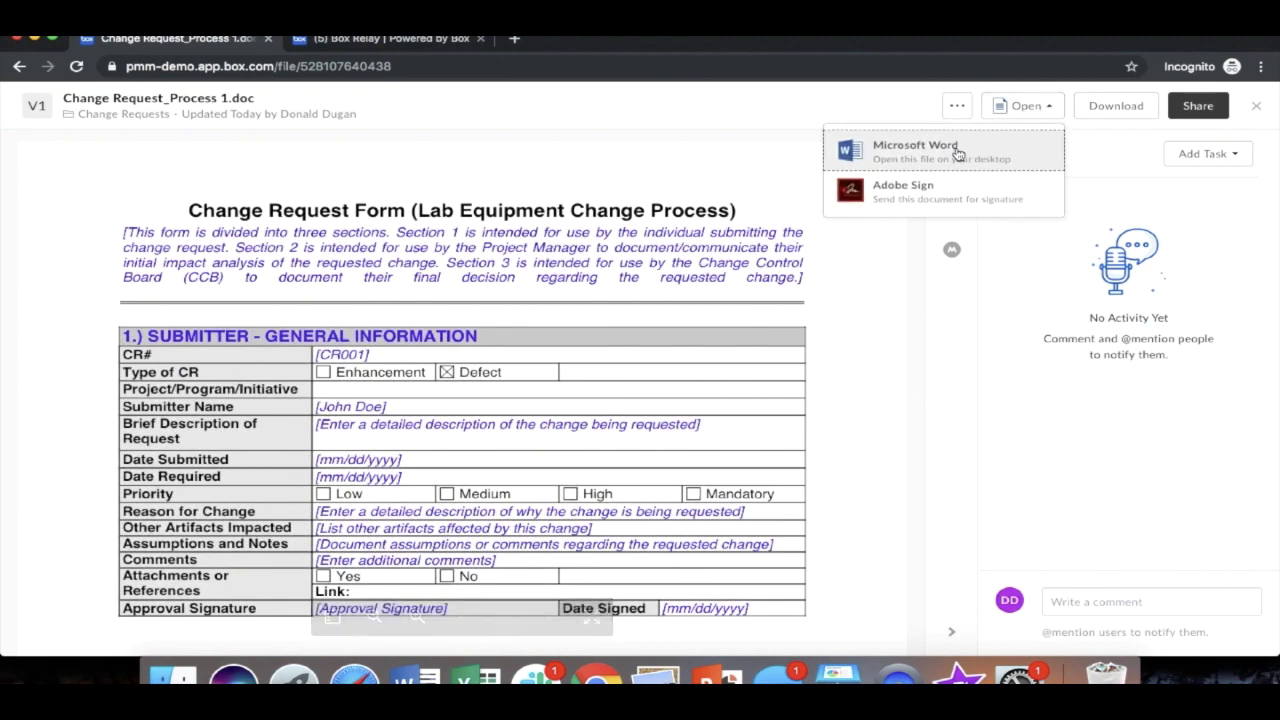
left_click(915, 148)
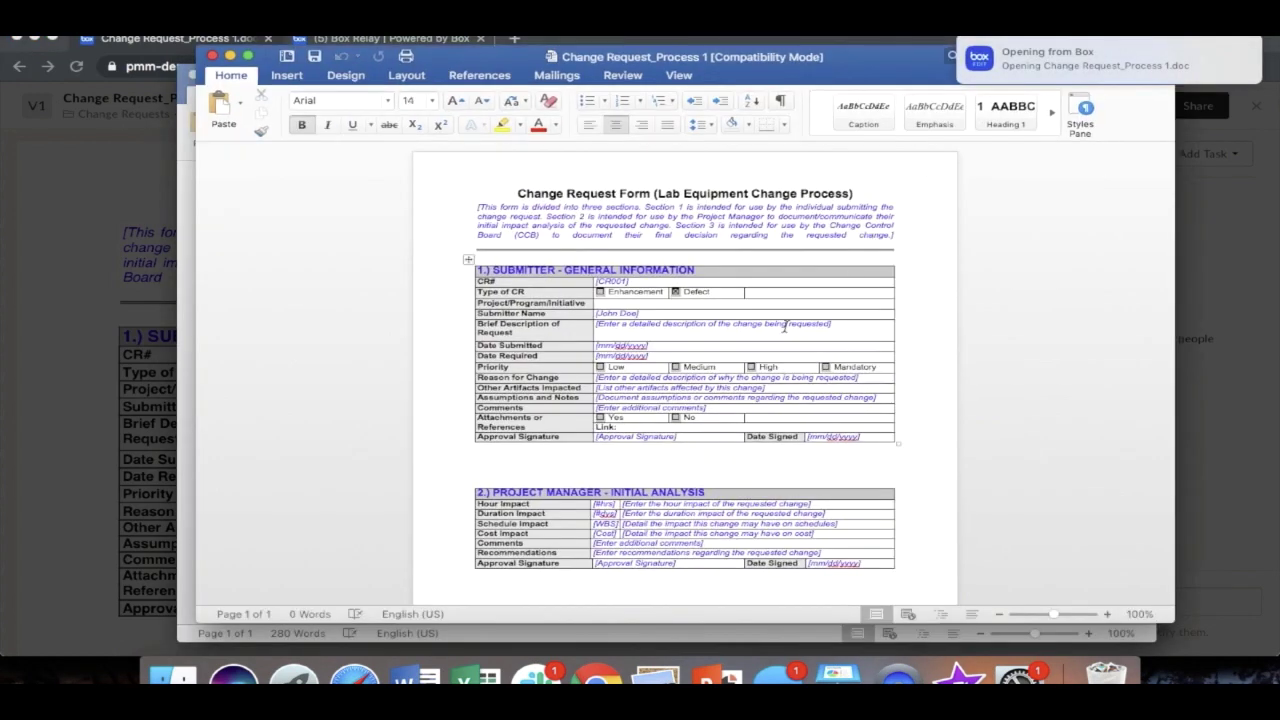
- Fill in the submitter's name, Date Submitted 9/21/2019 and Date Required 9/30/2019
left_click(600, 314)
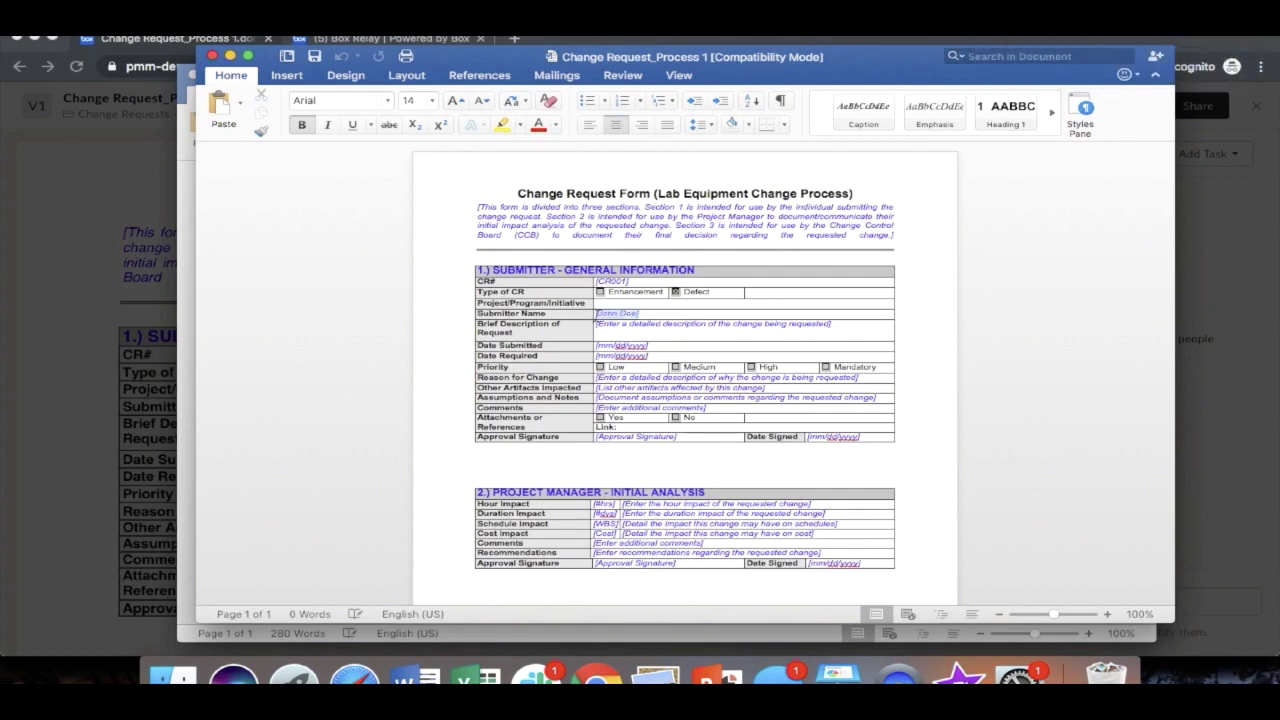
left_click(599, 322)
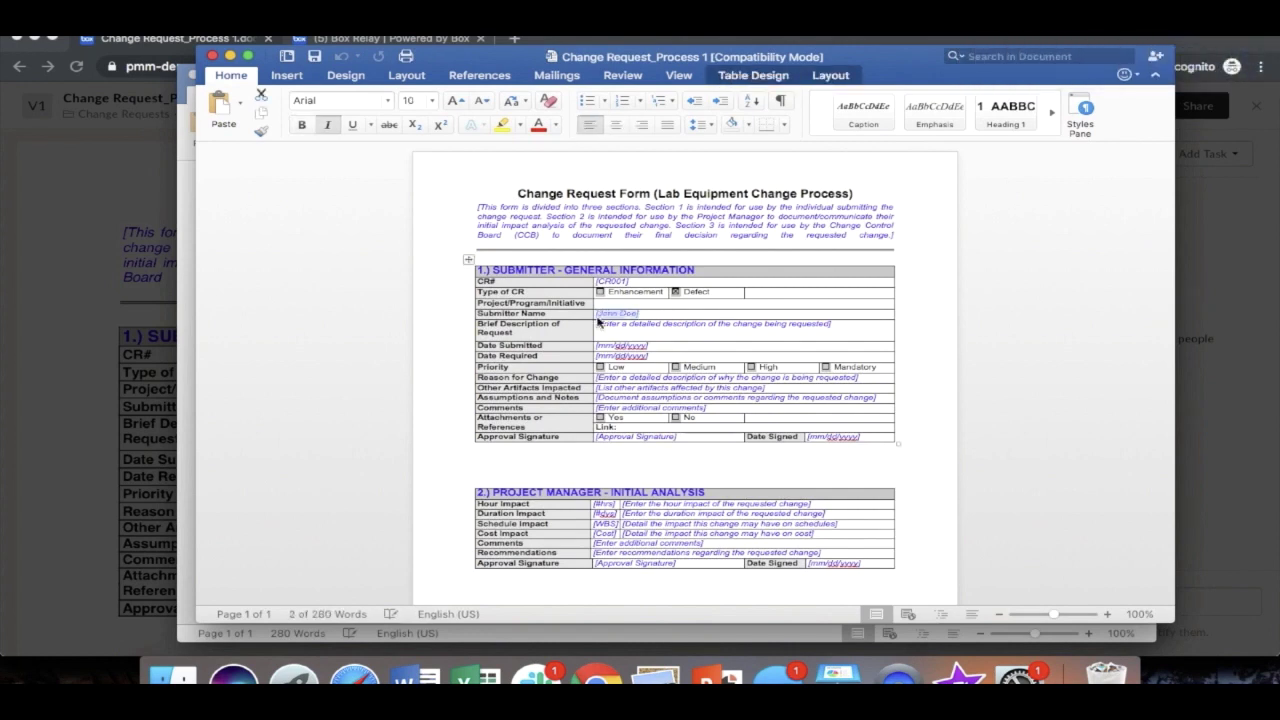
type("Jane Doe")
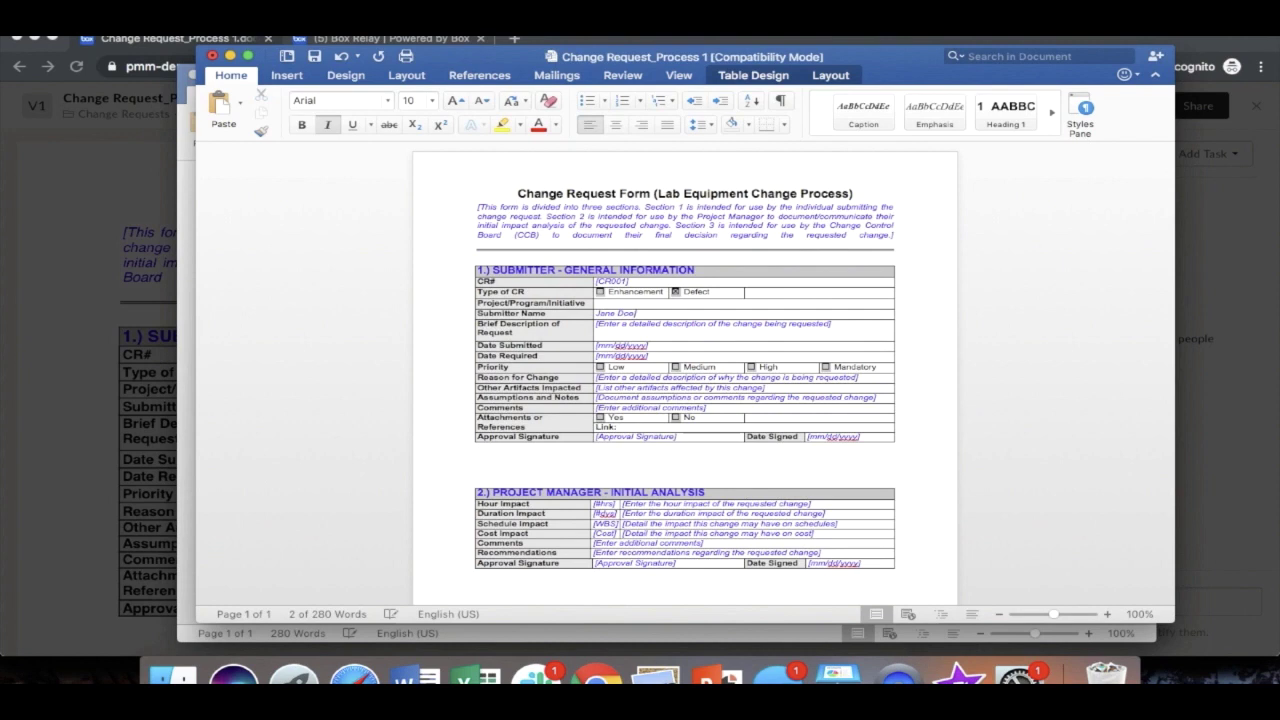
left_click(600, 345)
type("9/21/2010")
key("BackSpace")
key("BackSpace")
key("BackSpace")
type("019")
left_click(624, 358)
type("9/30/2019")
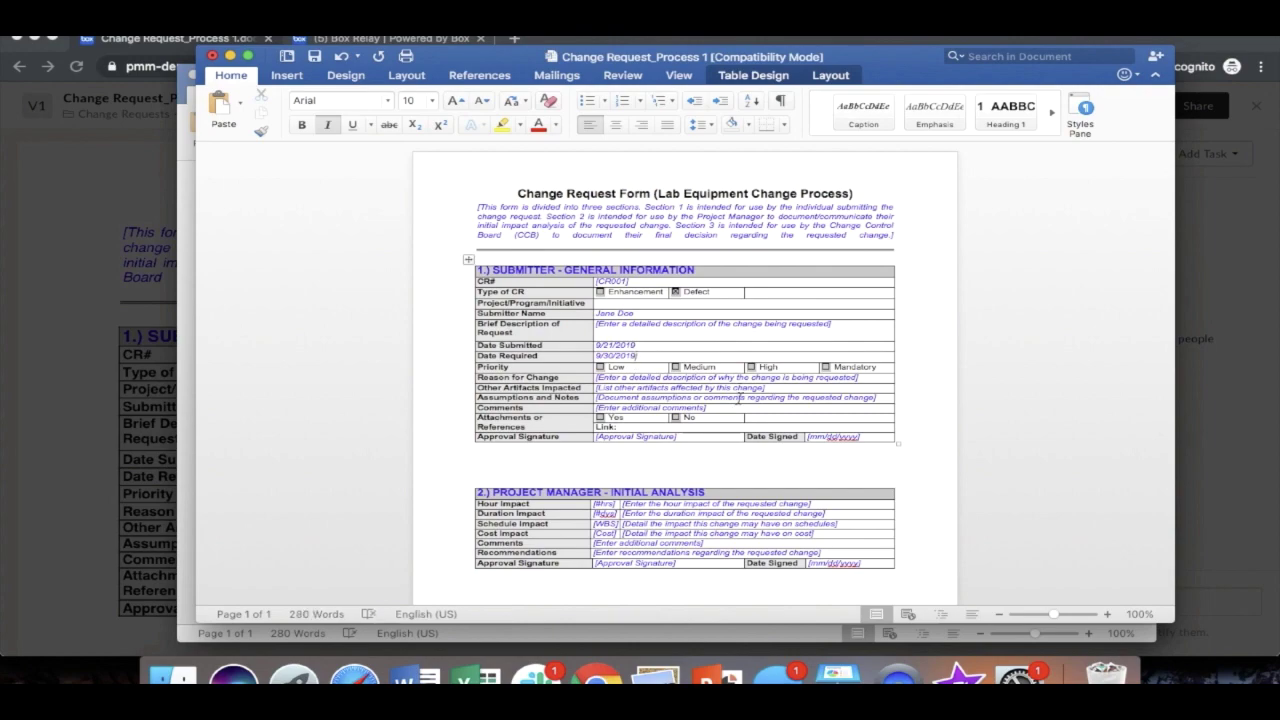
- Save the filled-in form back to Box and return to the browser preview
scroll(738, 398, "down", 3)
scroll(738, 400, "up", 3)
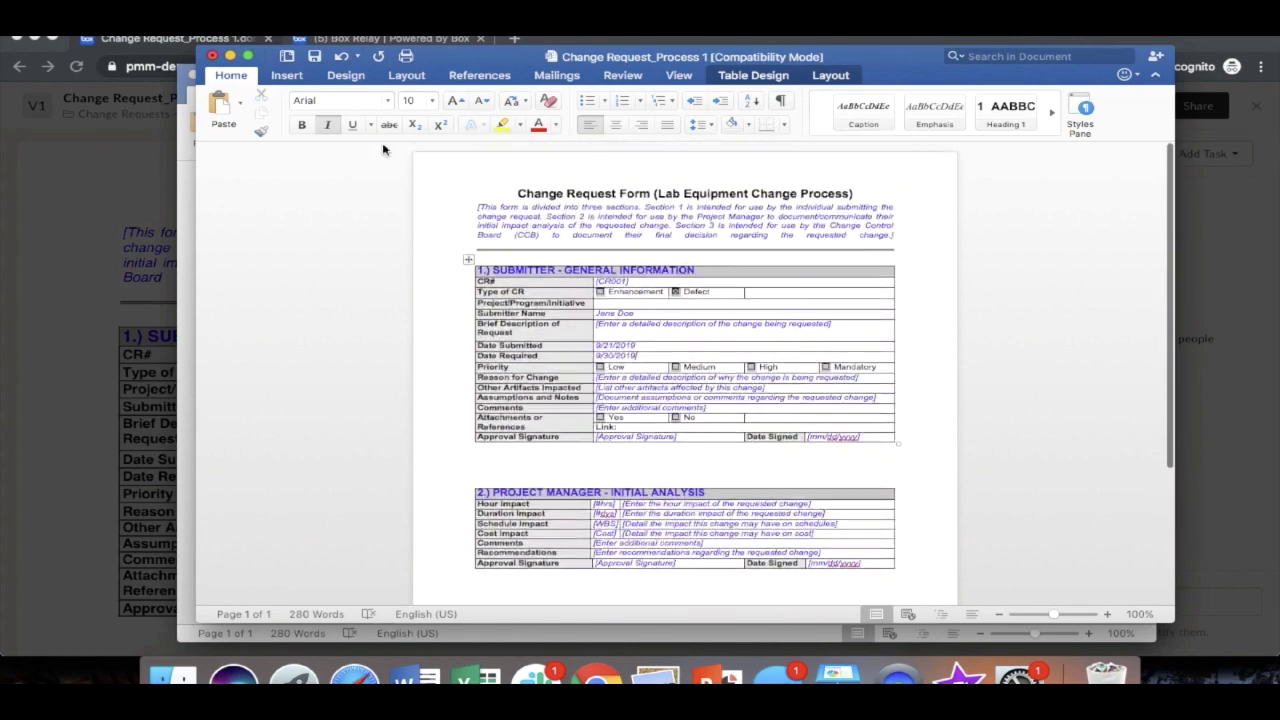
left_click(314, 58)
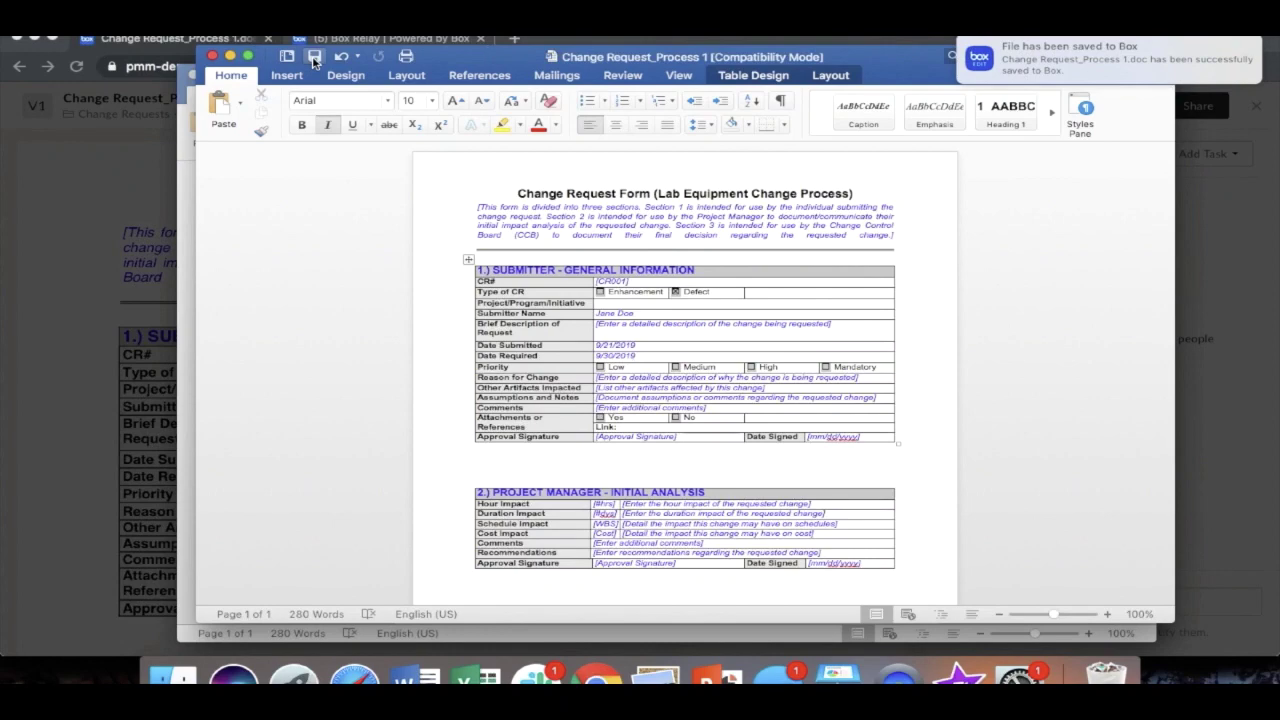
left_click(85, 172)
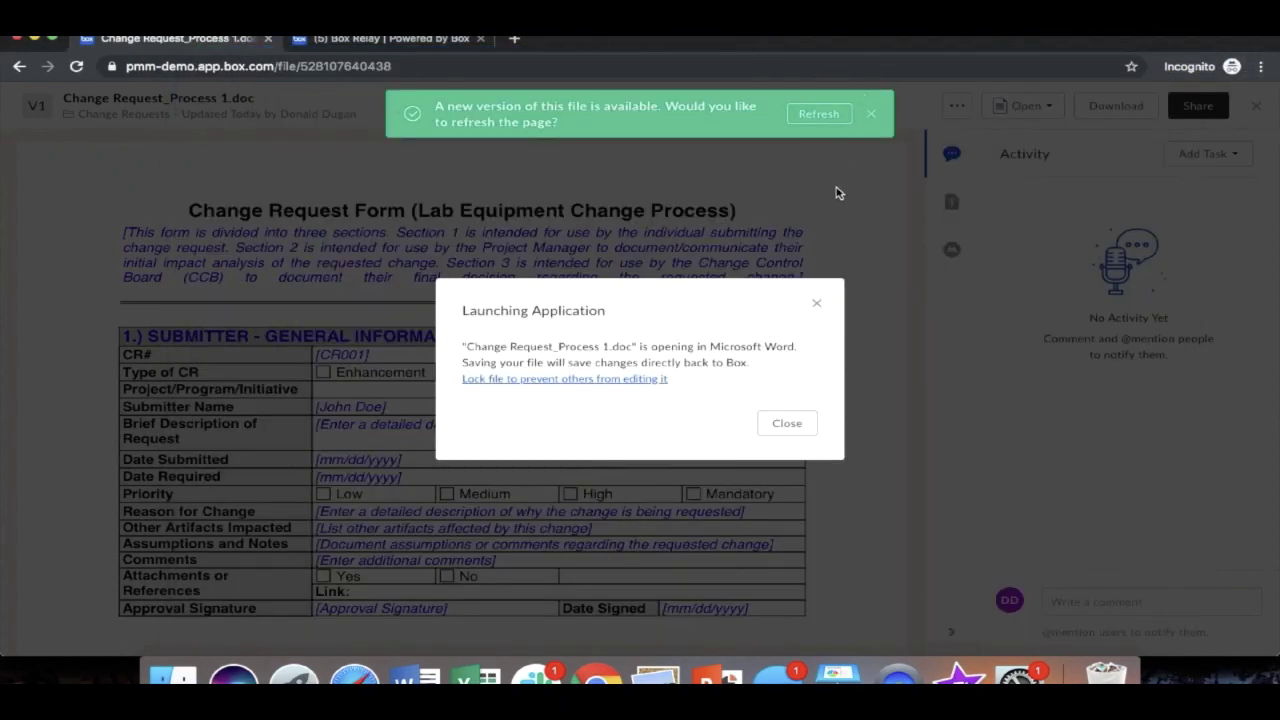
- Refresh the preview to version 2, then drag Change Request_Process 1.doc into New Submissions
left_click(810, 424)
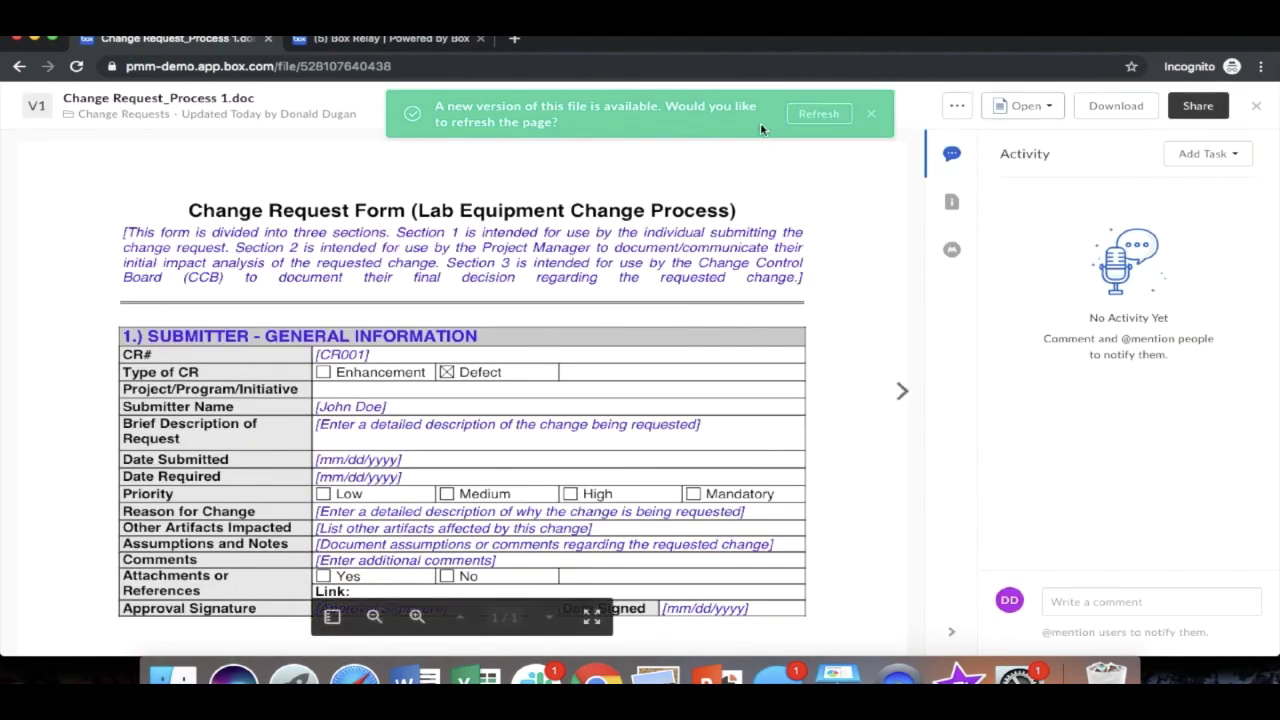
left_click(803, 118)
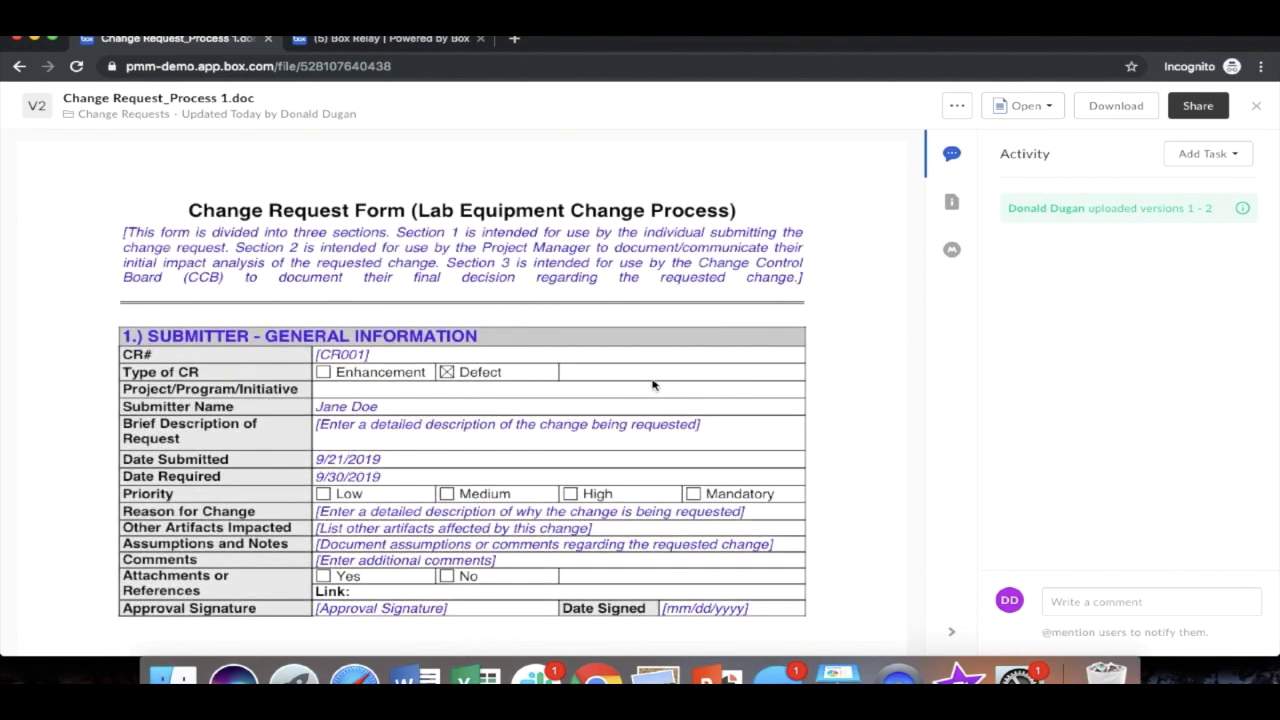
left_click(113, 116)
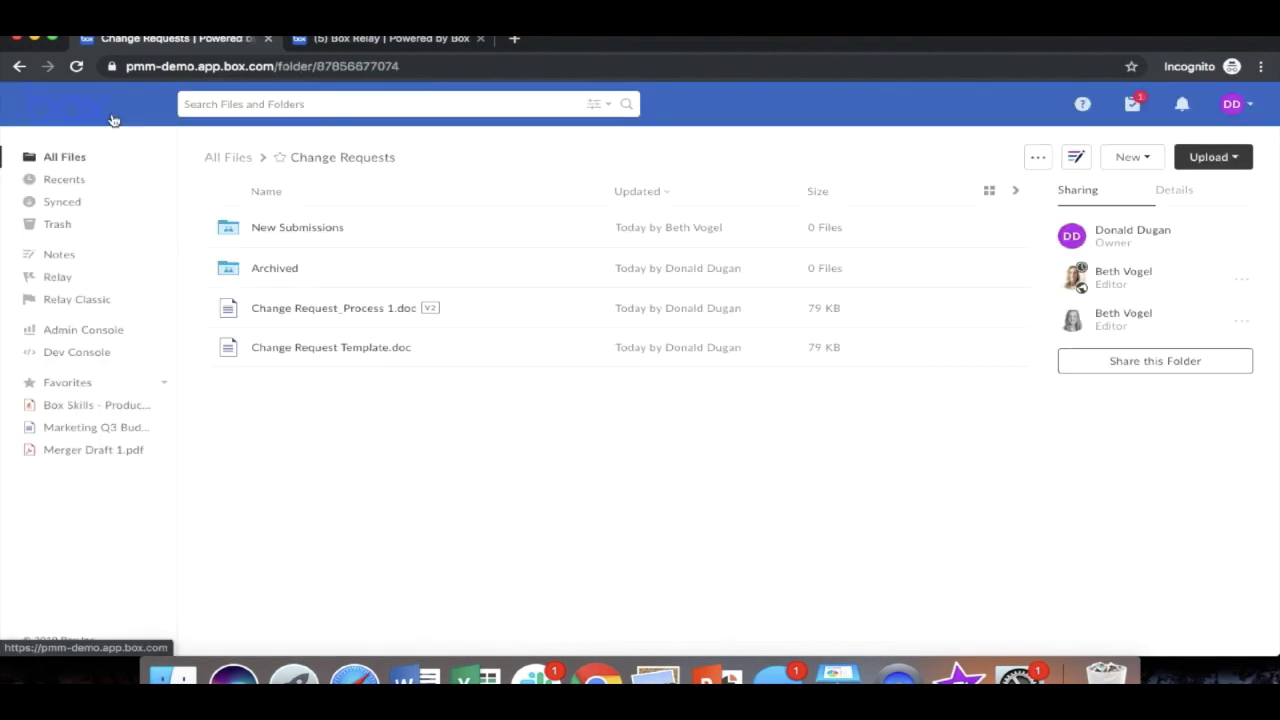
left_click(286, 314)
left_click_drag(286, 314, 320, 232)
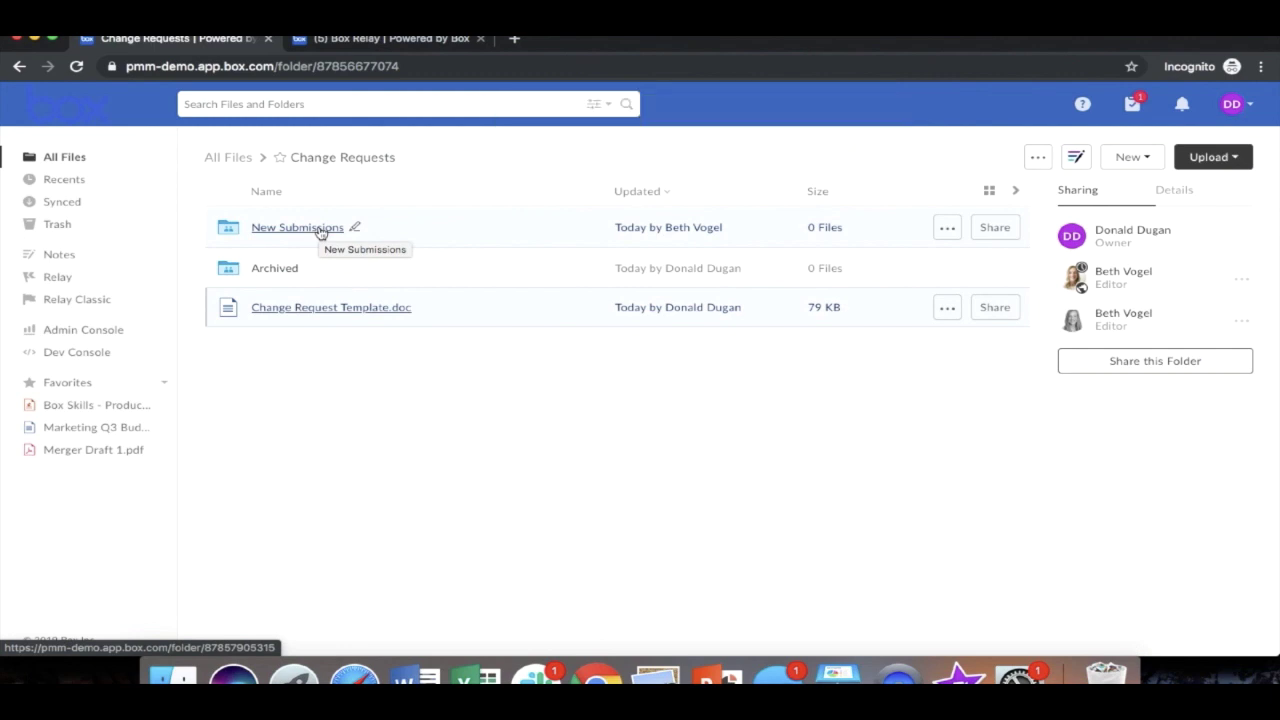
- Open the review task's file from New Submissions, mark the task complete, and close the preview
left_click(320, 232)
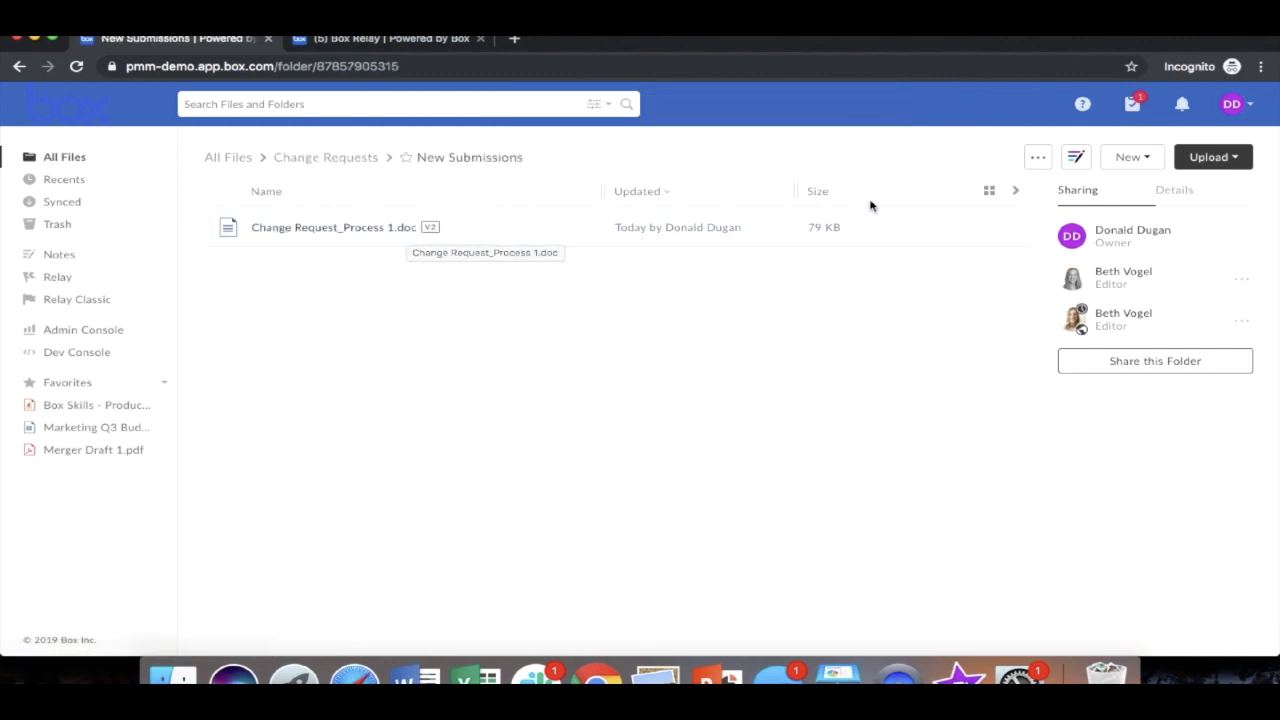
left_click(1135, 106)
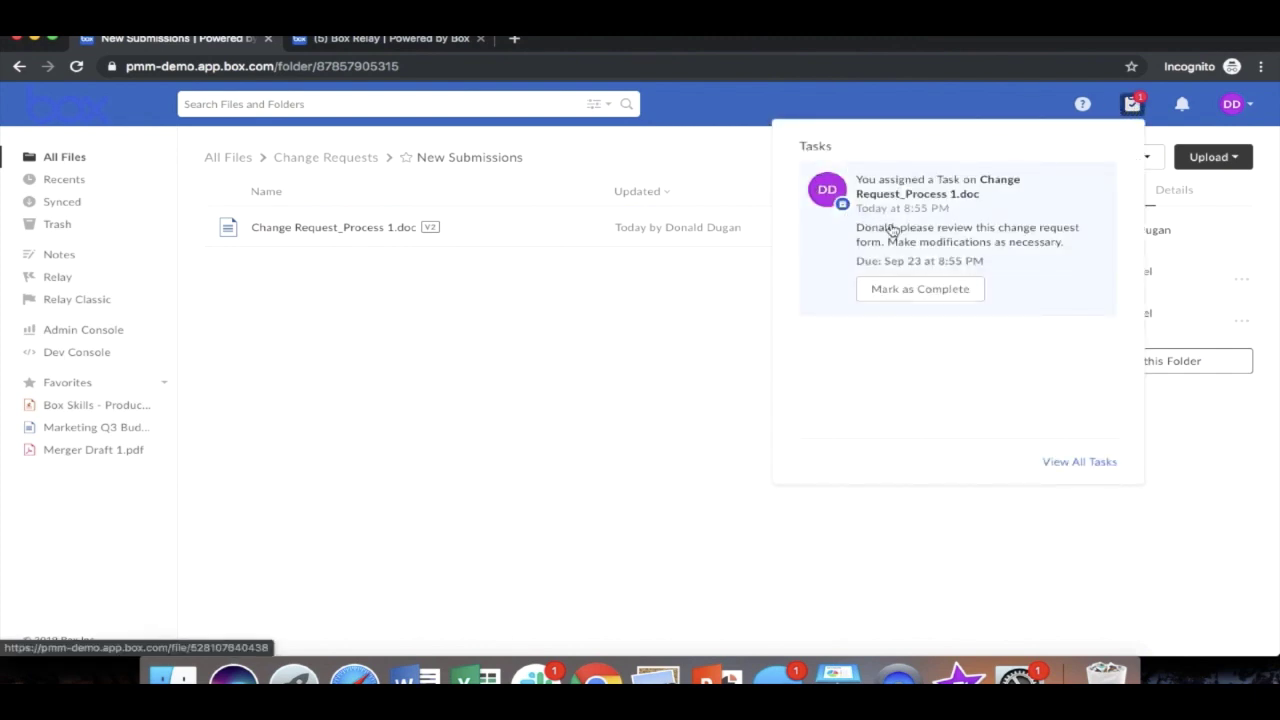
left_click(903, 191)
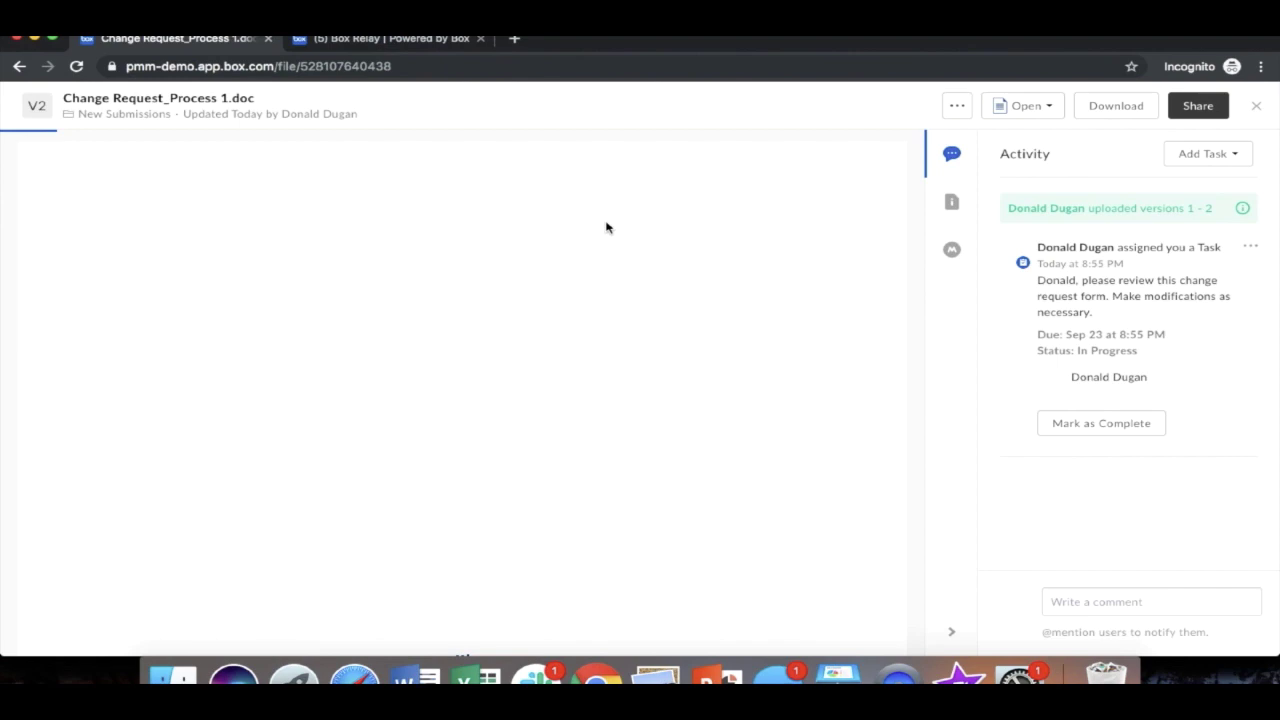
scroll(514, 486, "down", 5)
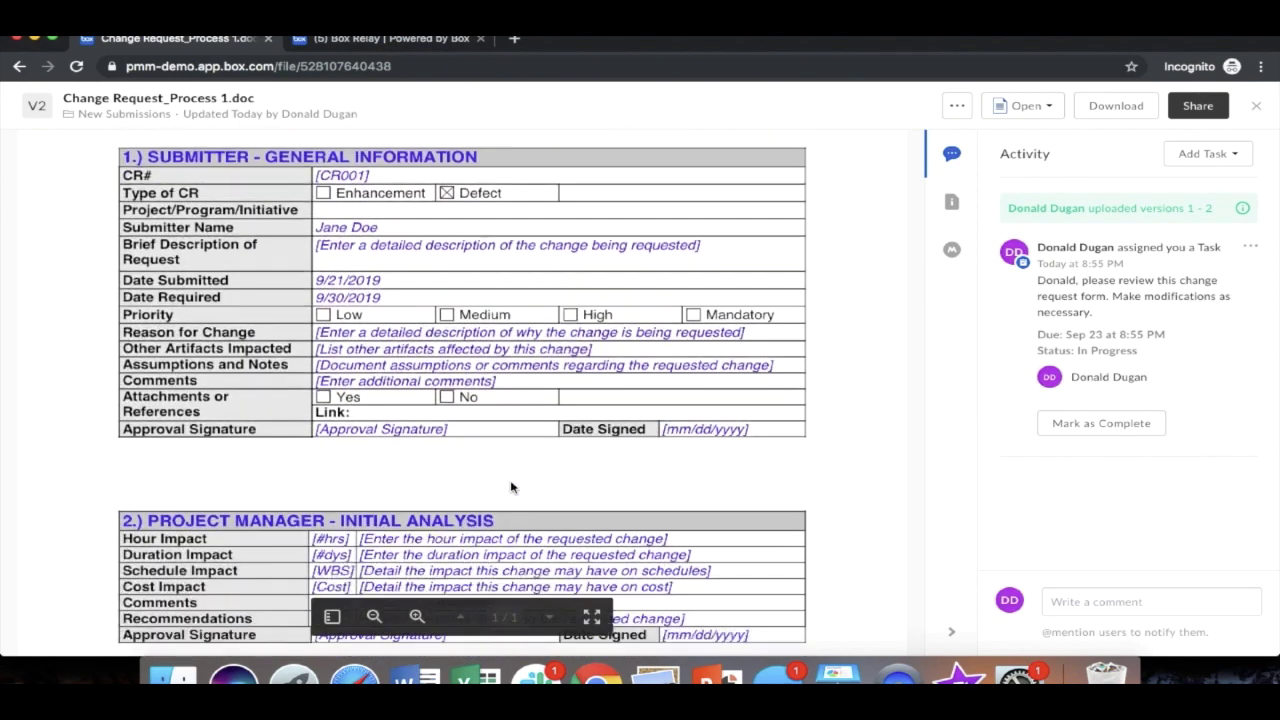
scroll(462, 390, "up", 5)
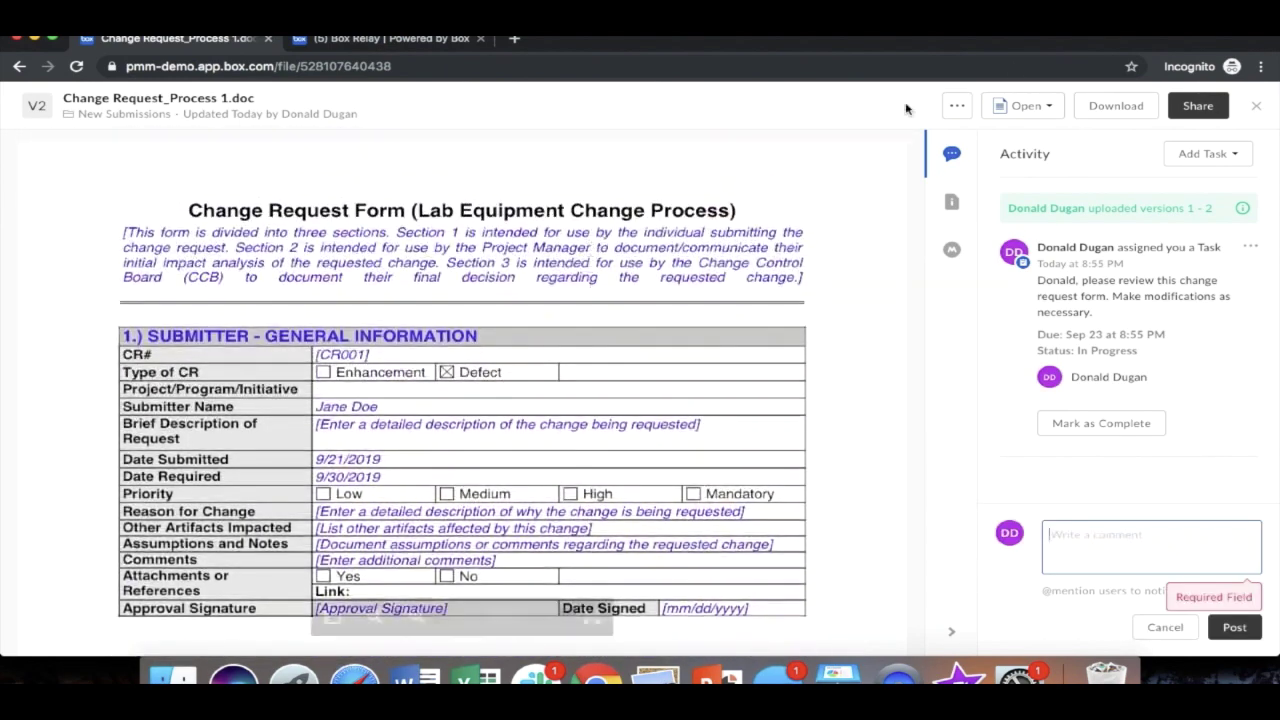
left_click(1028, 108)
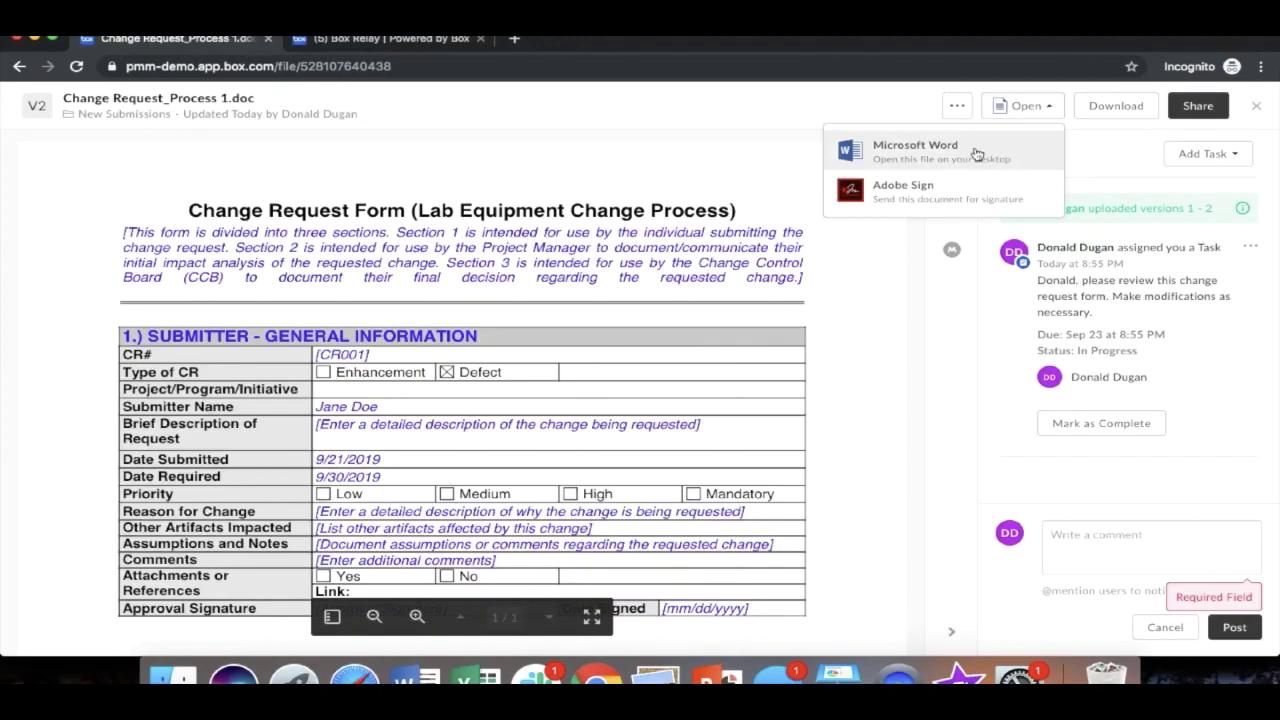
left_click(1040, 107)
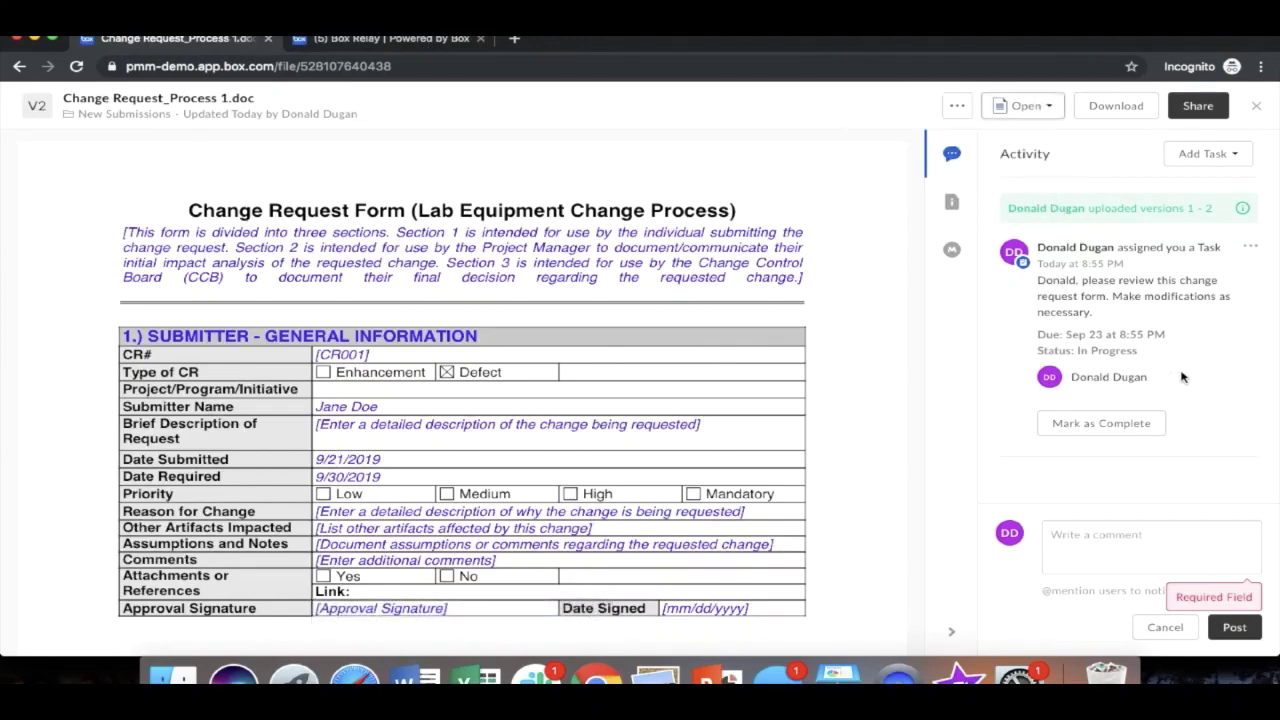
scroll(631, 456, "down", 3)
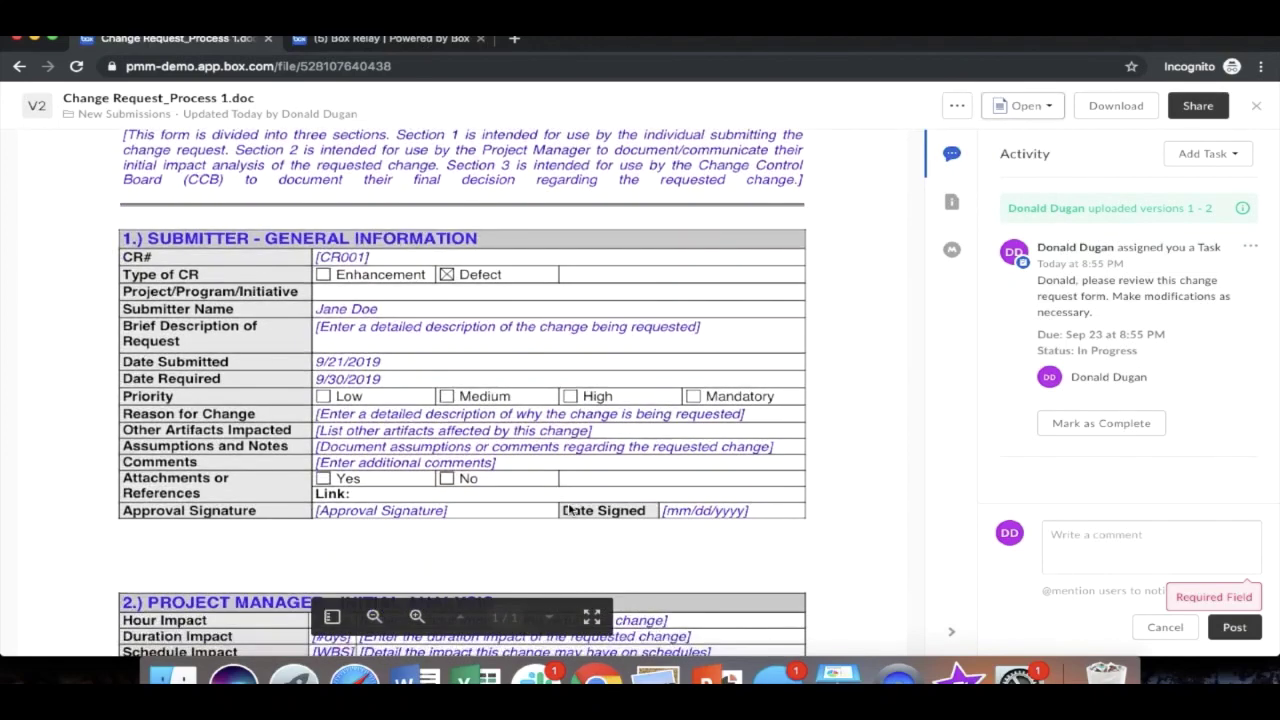
left_click(1056, 424)
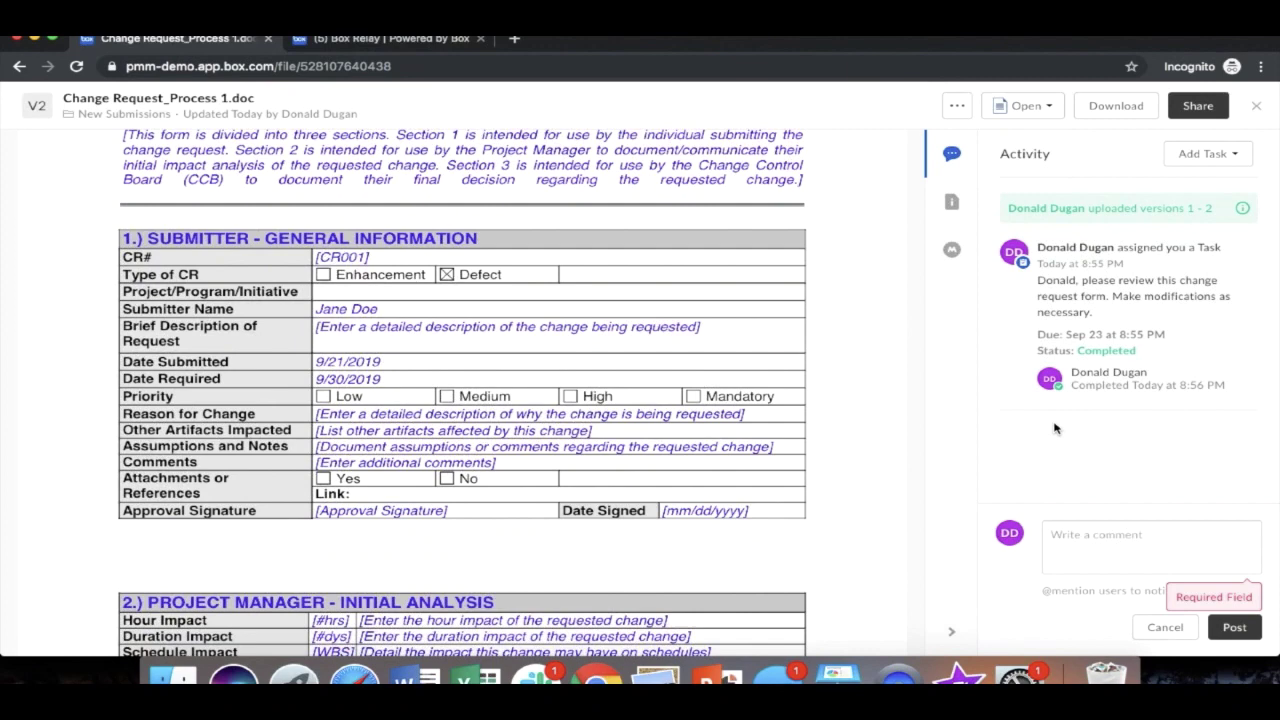
left_click(1255, 108)
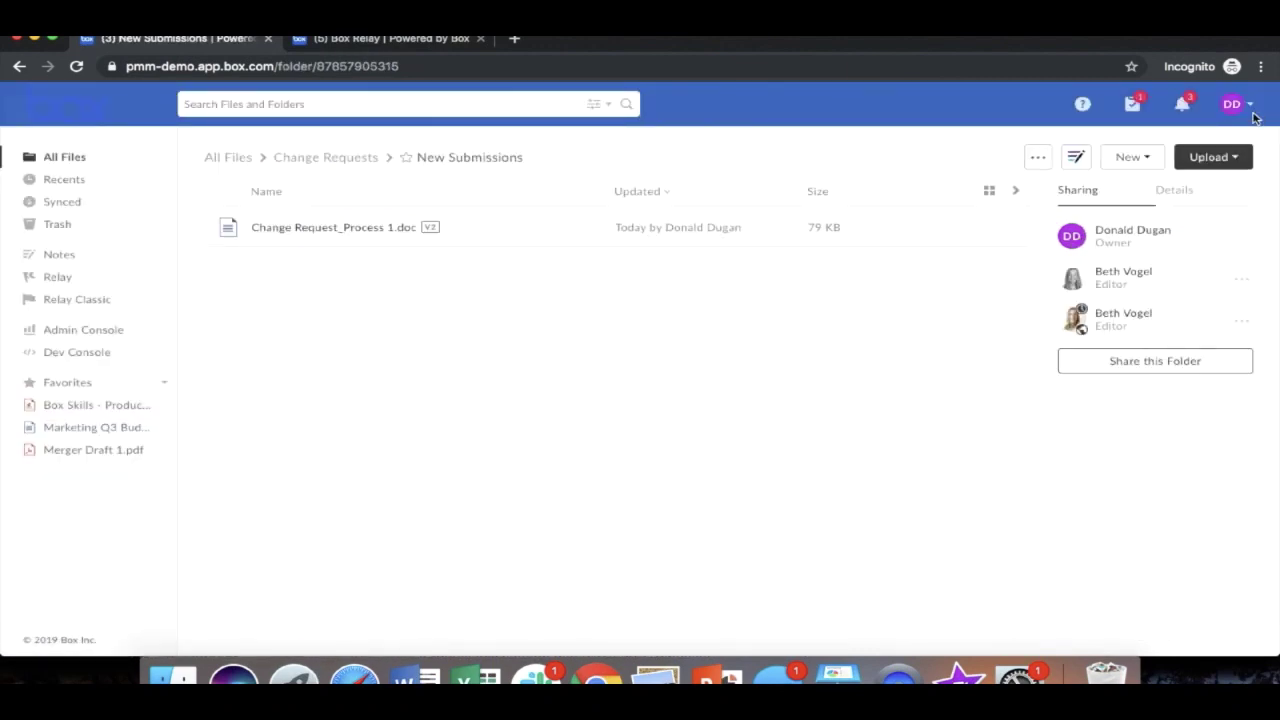
- Open the newest 'assigned a task' Gmail email and follow its Change Request_Process 1.doc link into Box
key("super+grave")
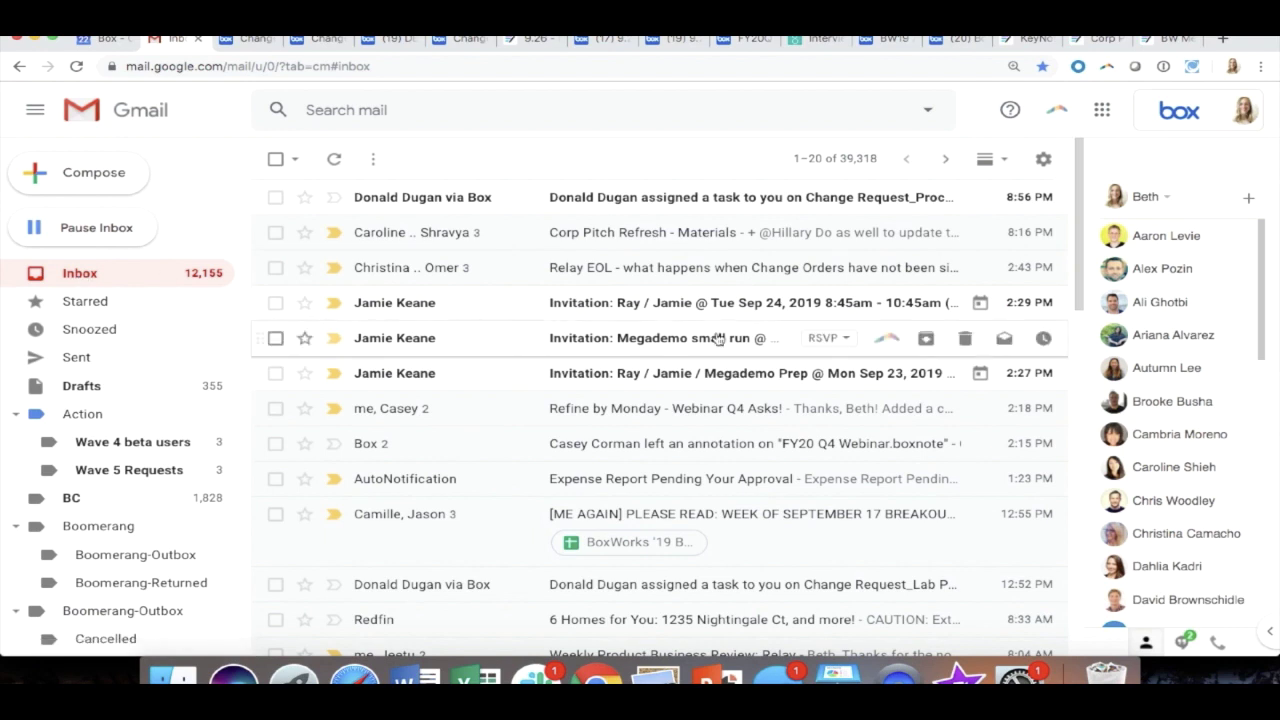
left_click(697, 208)
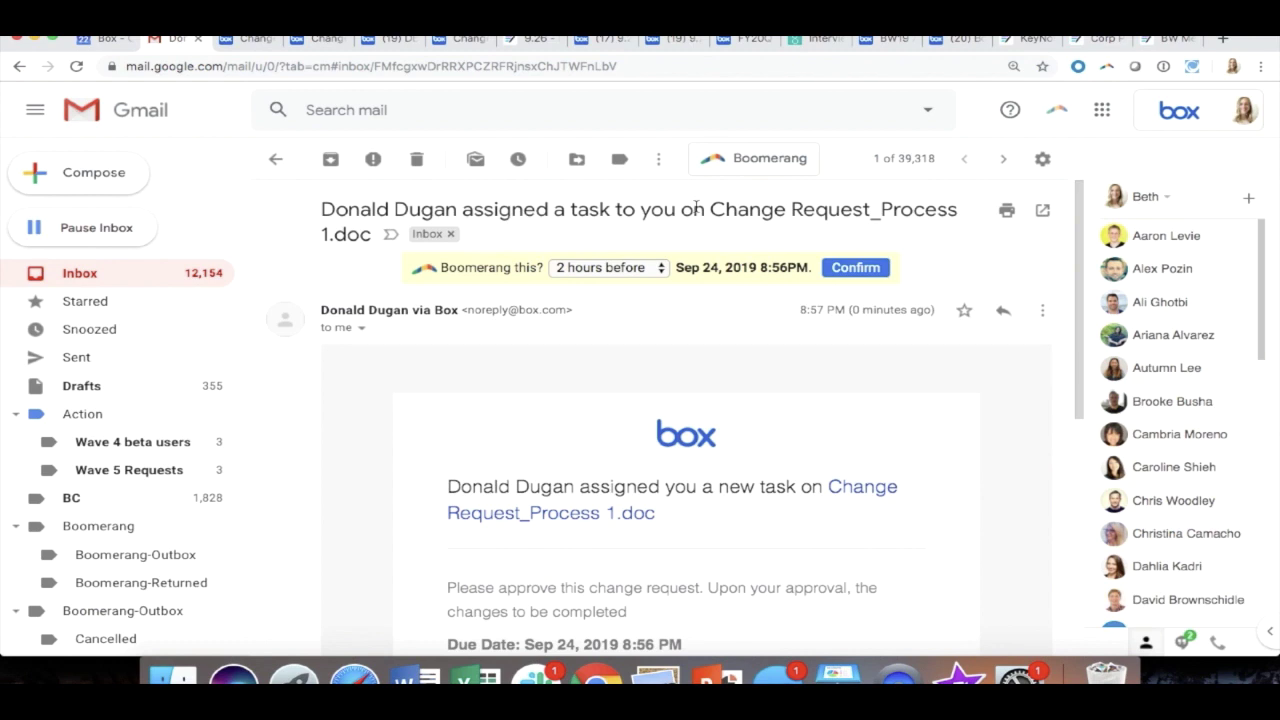
scroll(630, 480, "down", 2)
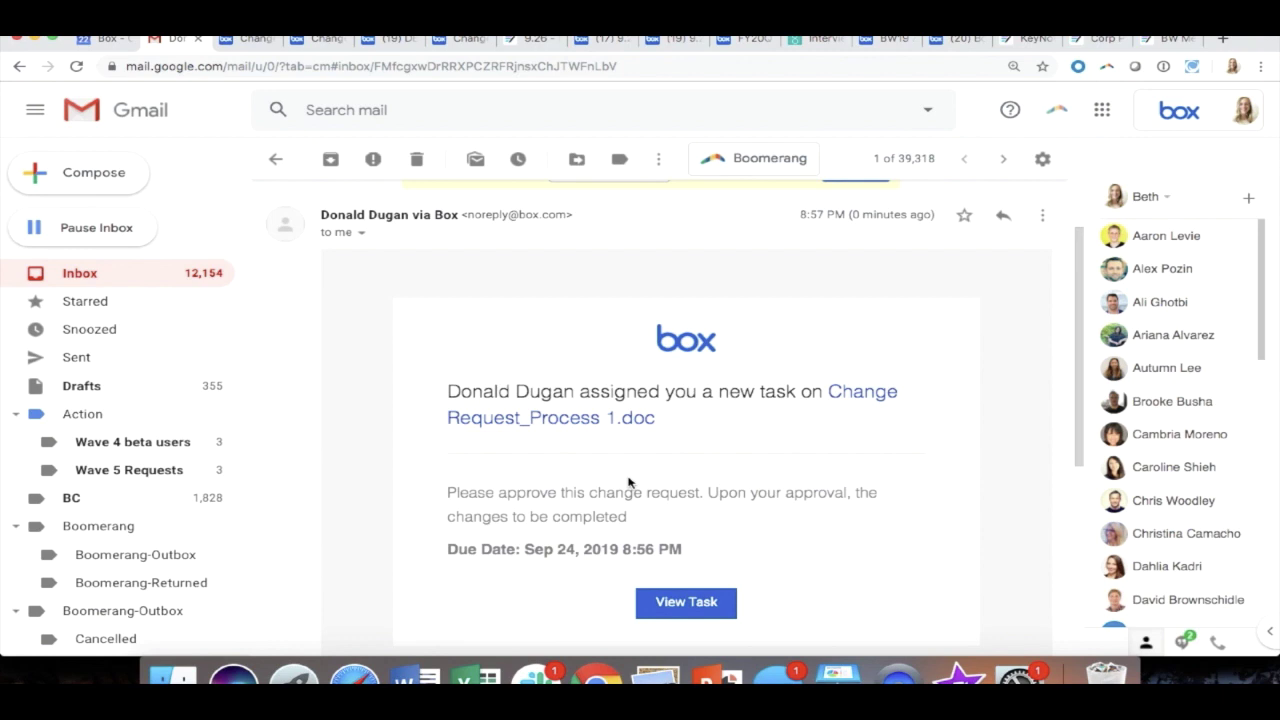
left_click(590, 420)
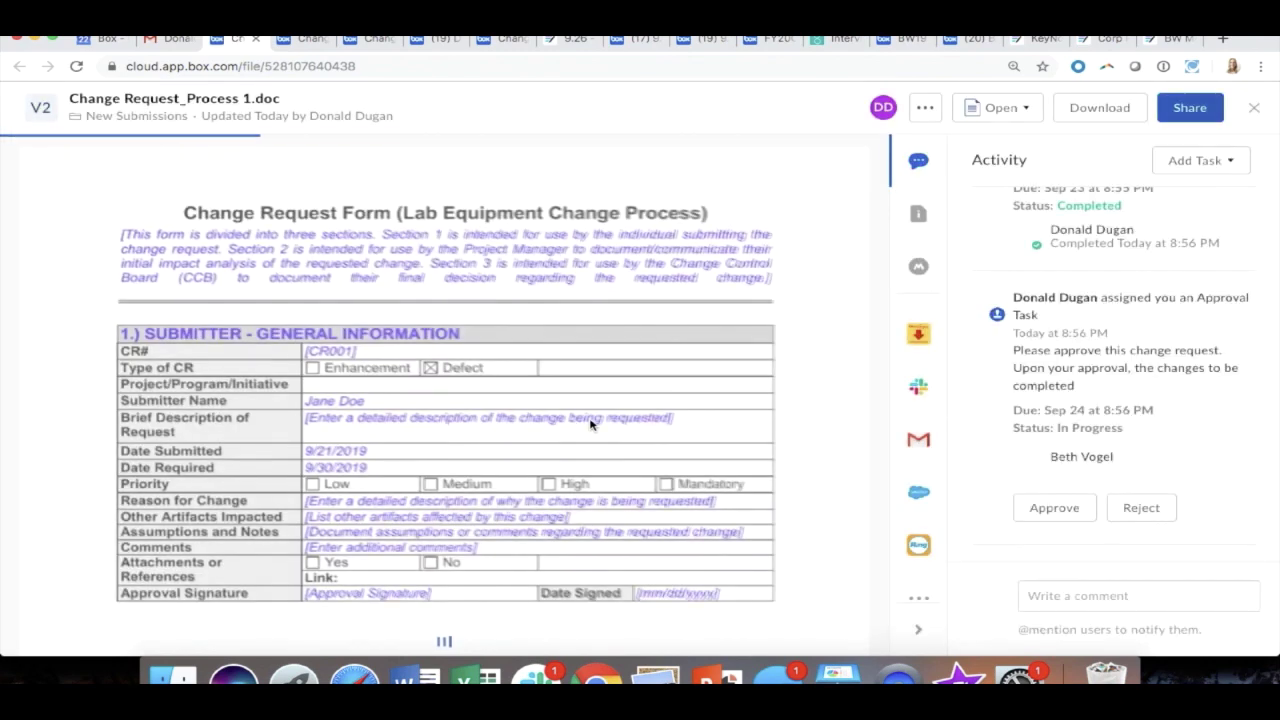
- Approve the pending approval task on Change Request_Process 1.doc in its Activity feed
scroll(1085, 337, "up", 3)
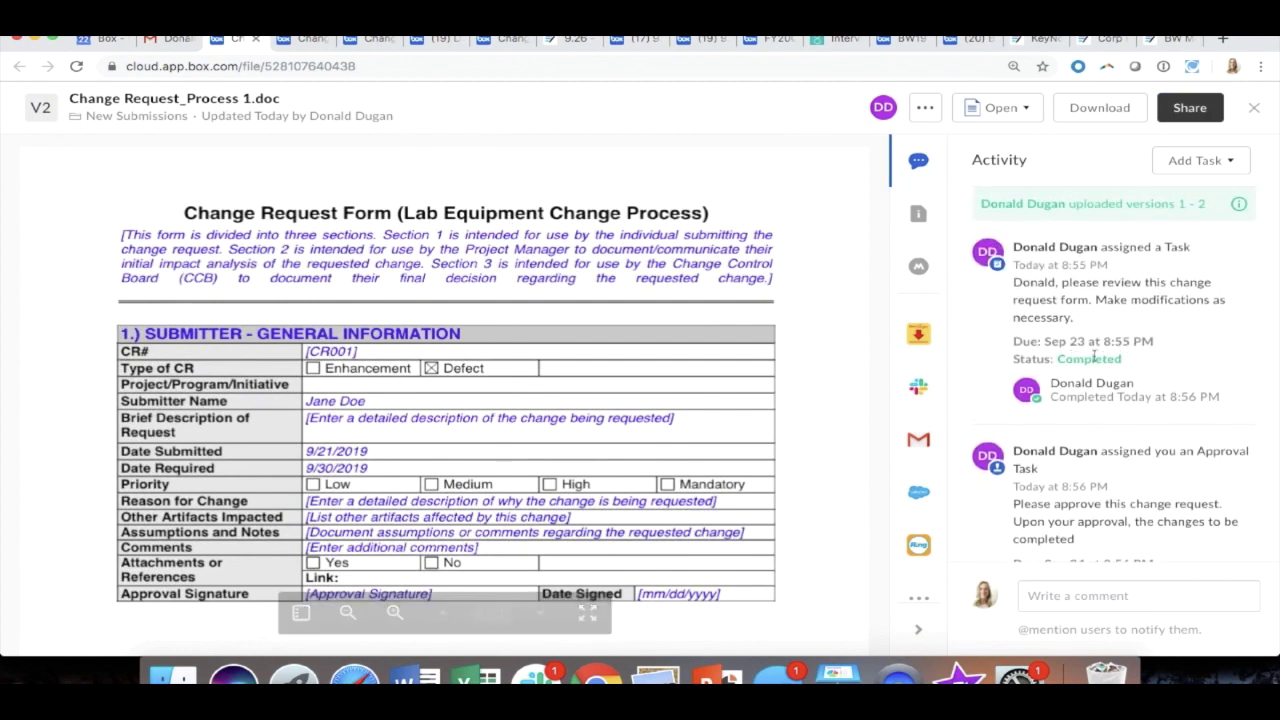
scroll(1124, 355, "down", 3)
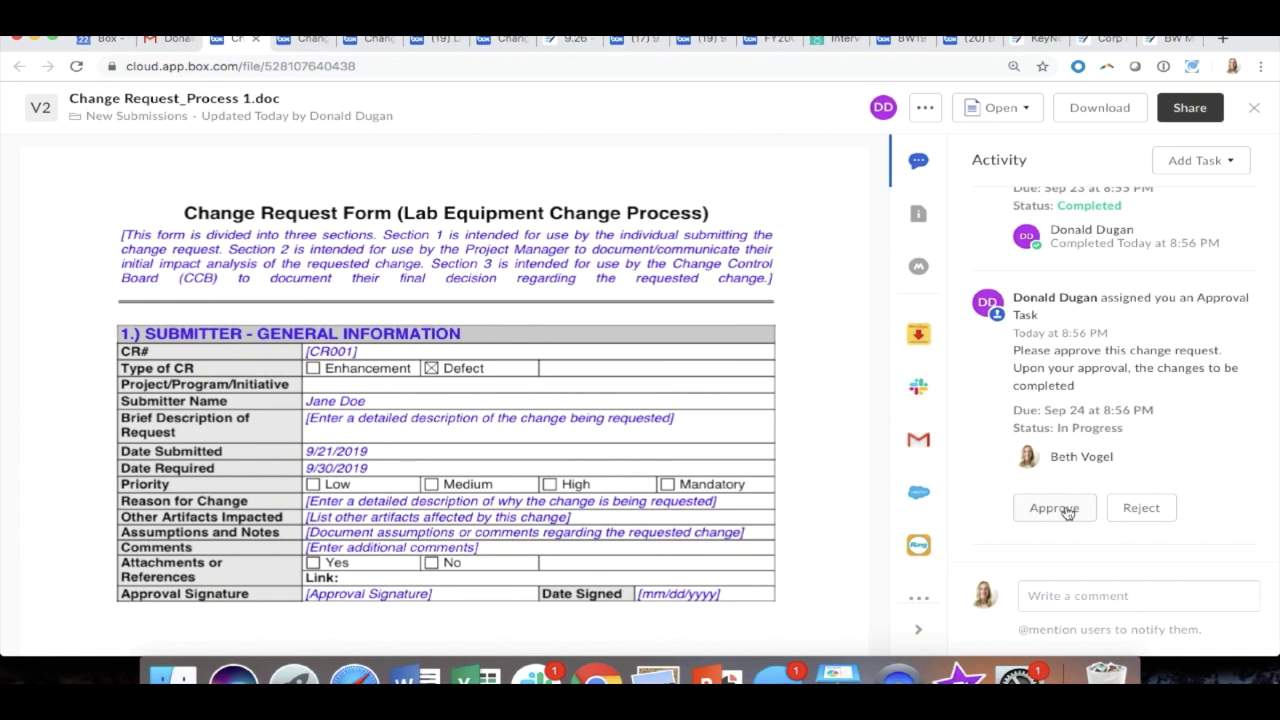
left_click(1067, 512)
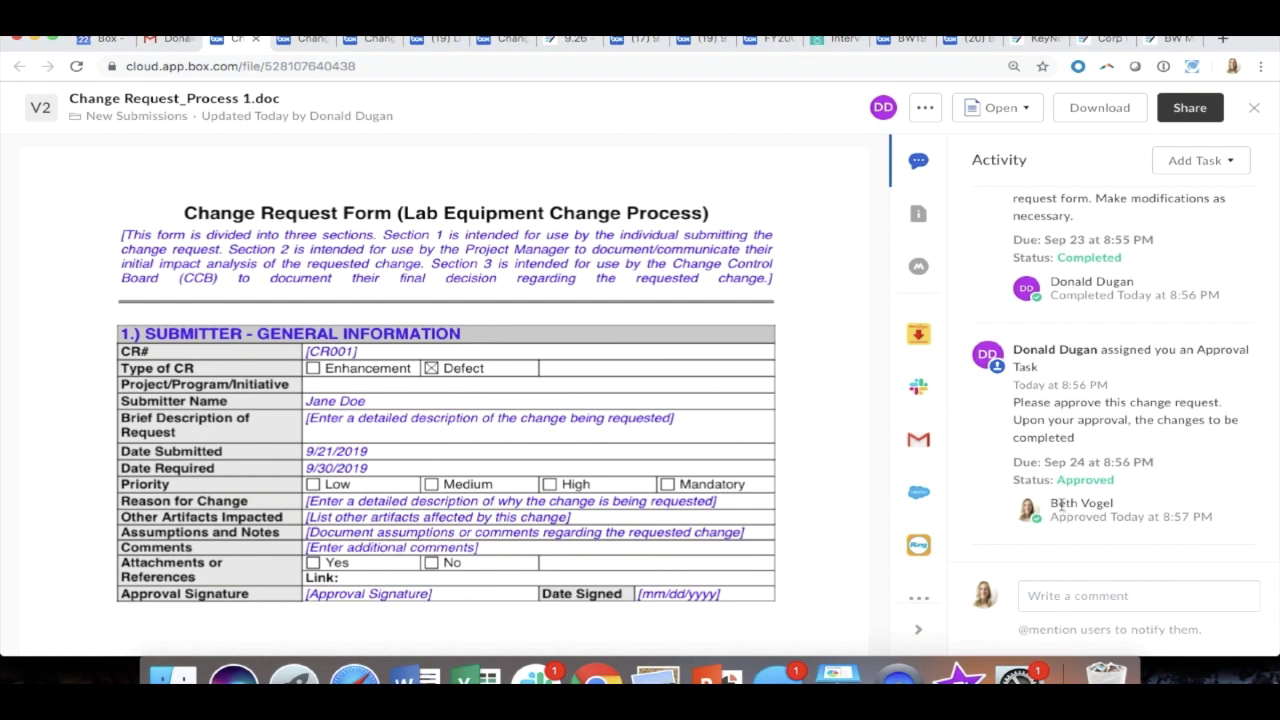
mouse_move(855, 240)
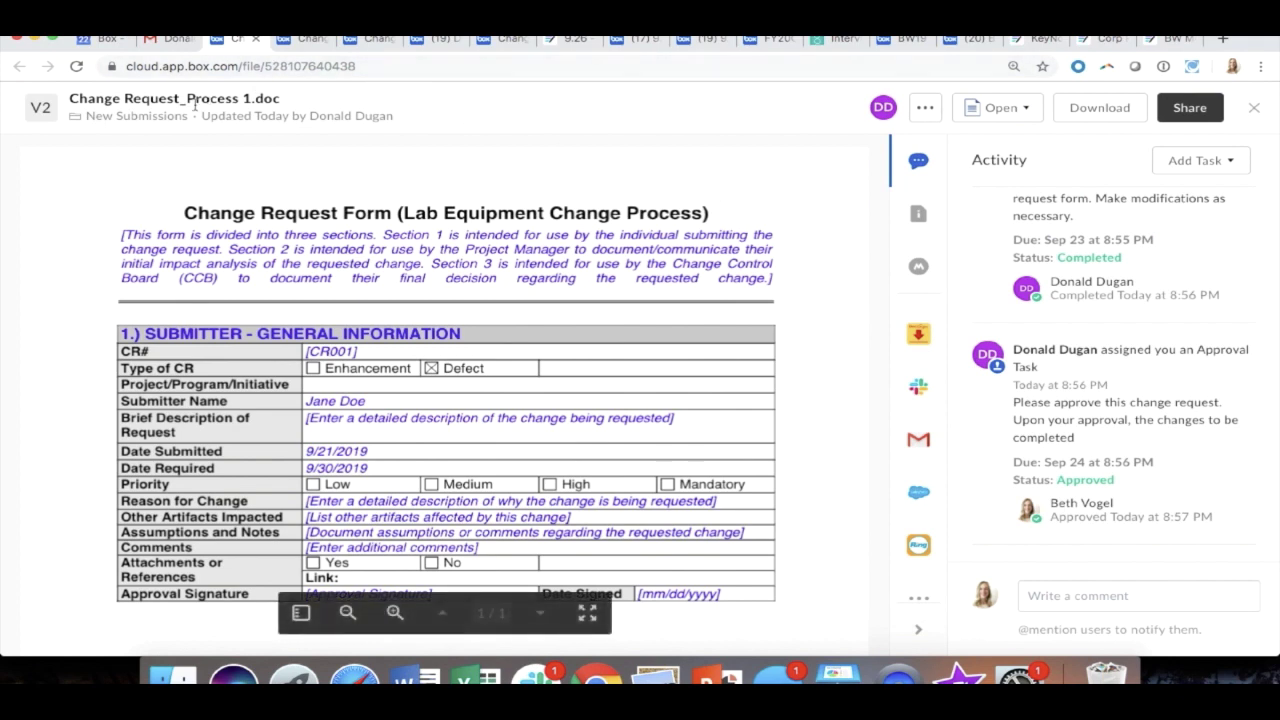
- Reopen Change Request_Process 1.doc from New Submissions, mark its implementation task complete, and view Change Requests
left_click(136, 116)
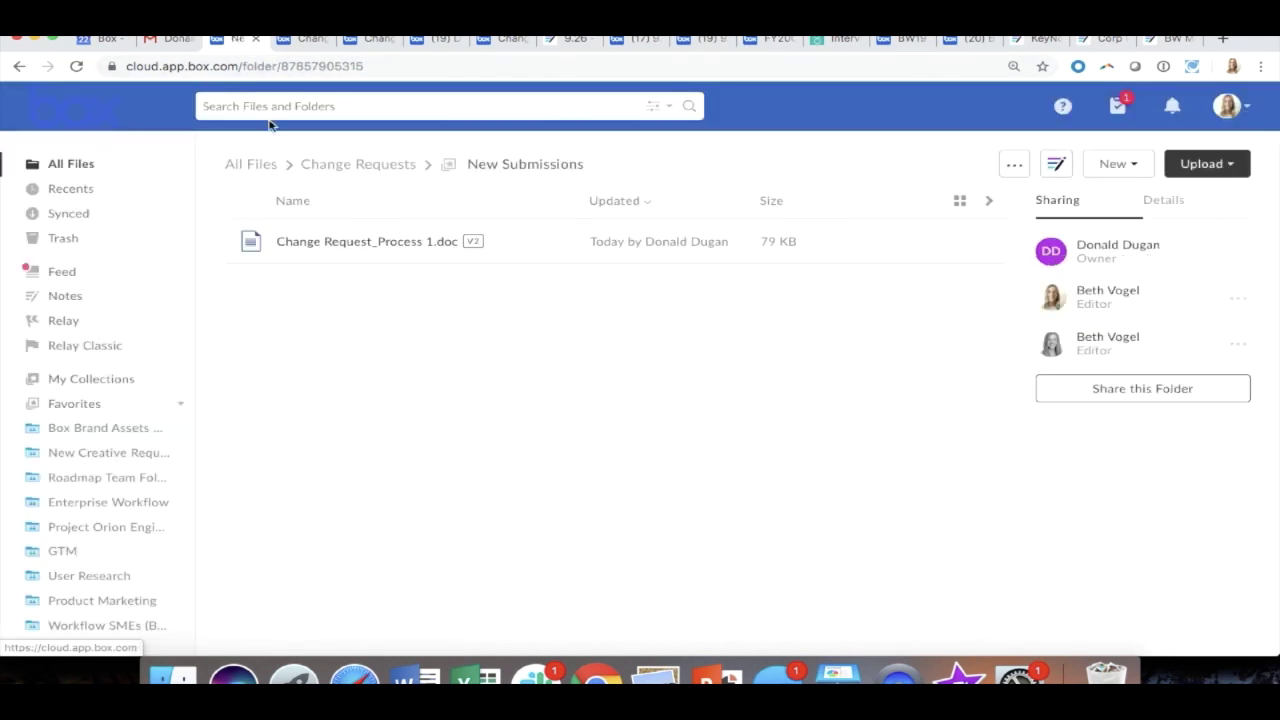
left_click(408, 251)
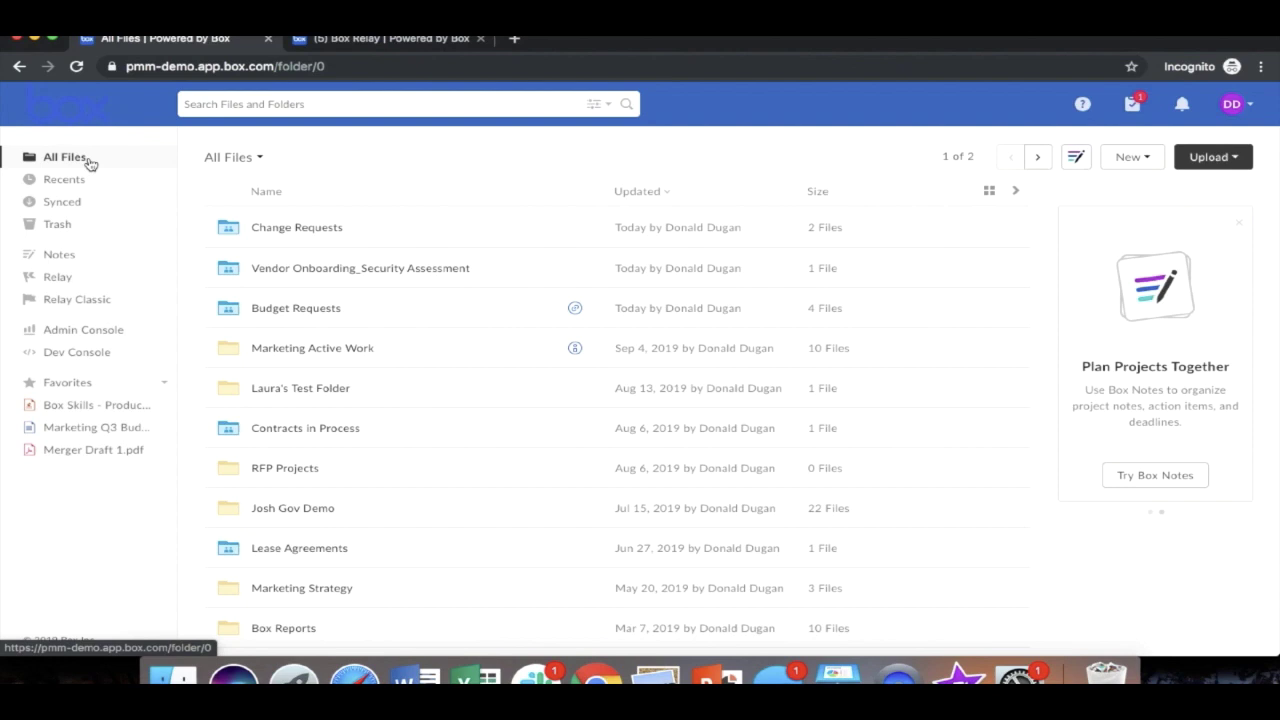
left_click(1130, 106)
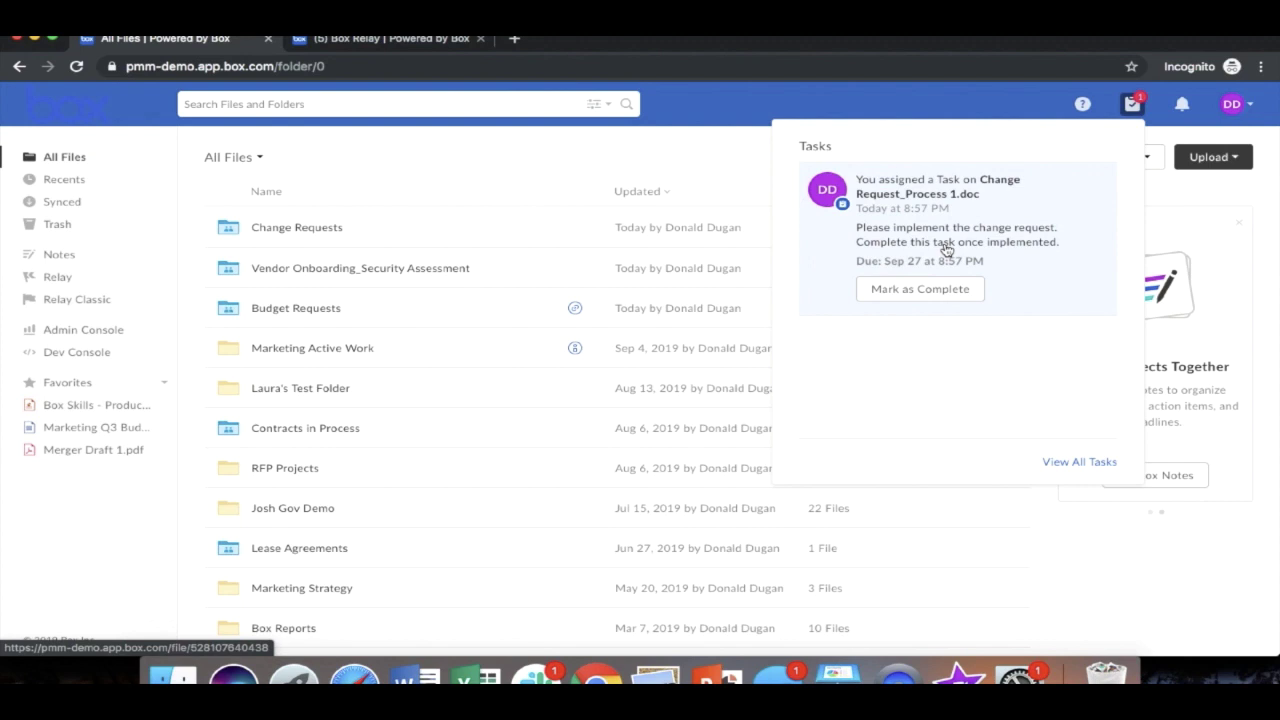
left_click(921, 290)
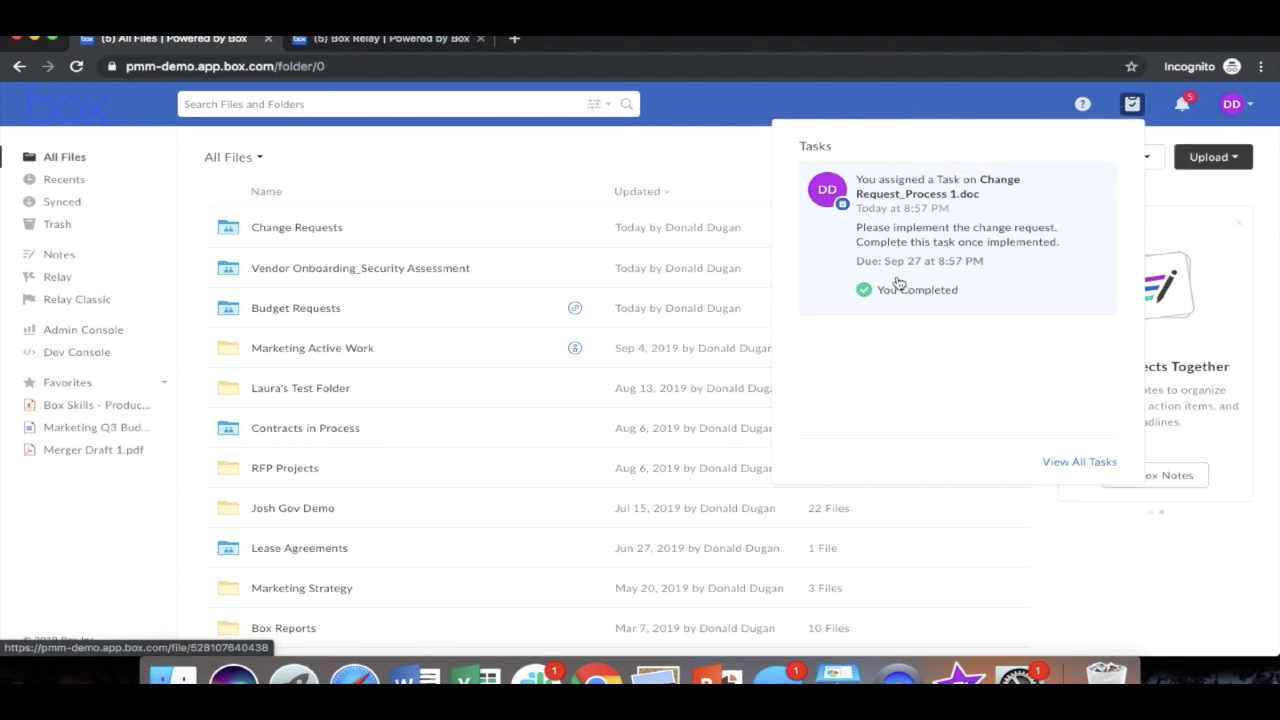
left_click(318, 232)
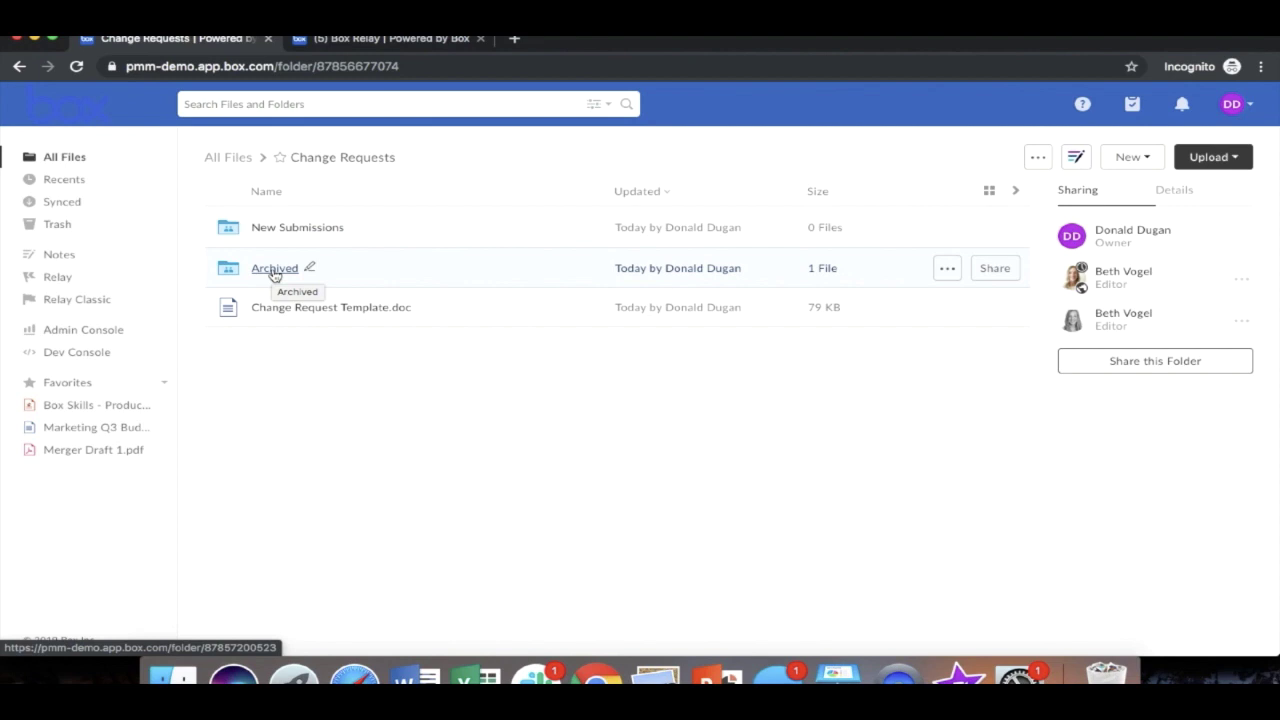
- Confirm the file sits in Archived, then view the Lab Equipment Change Control Process run tracking list
left_click(274, 270)
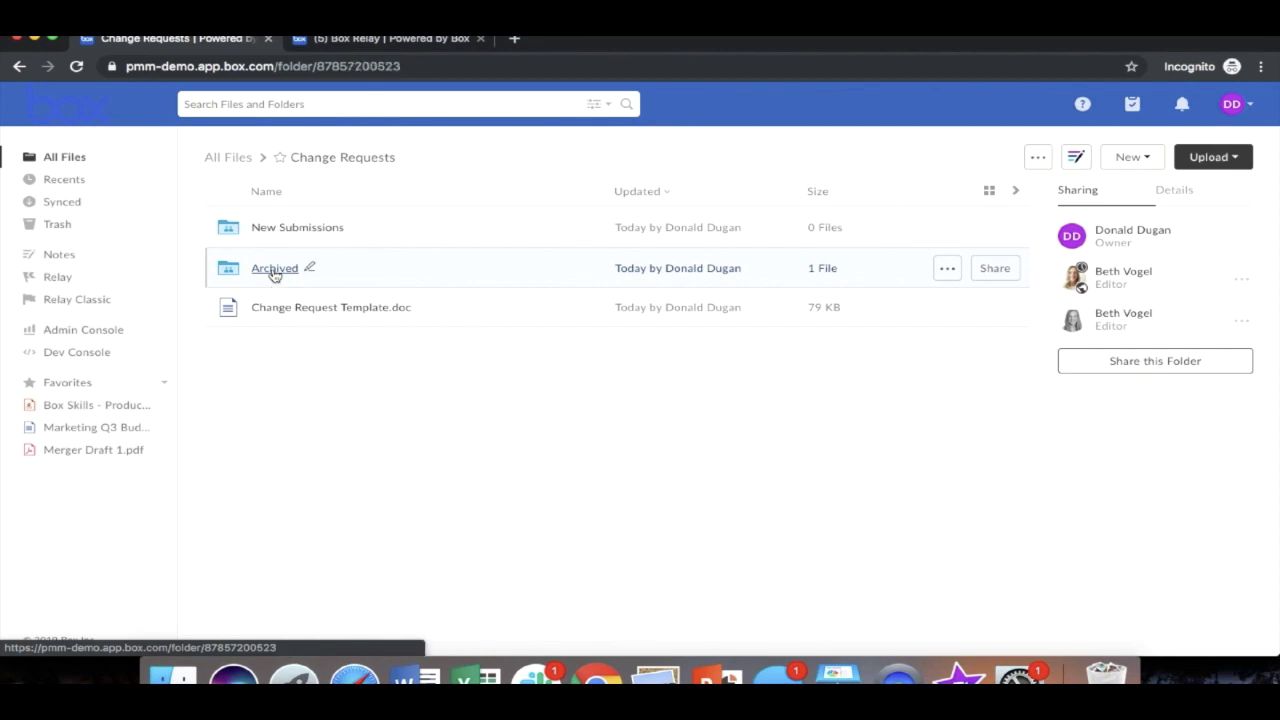
left_click(50, 281)
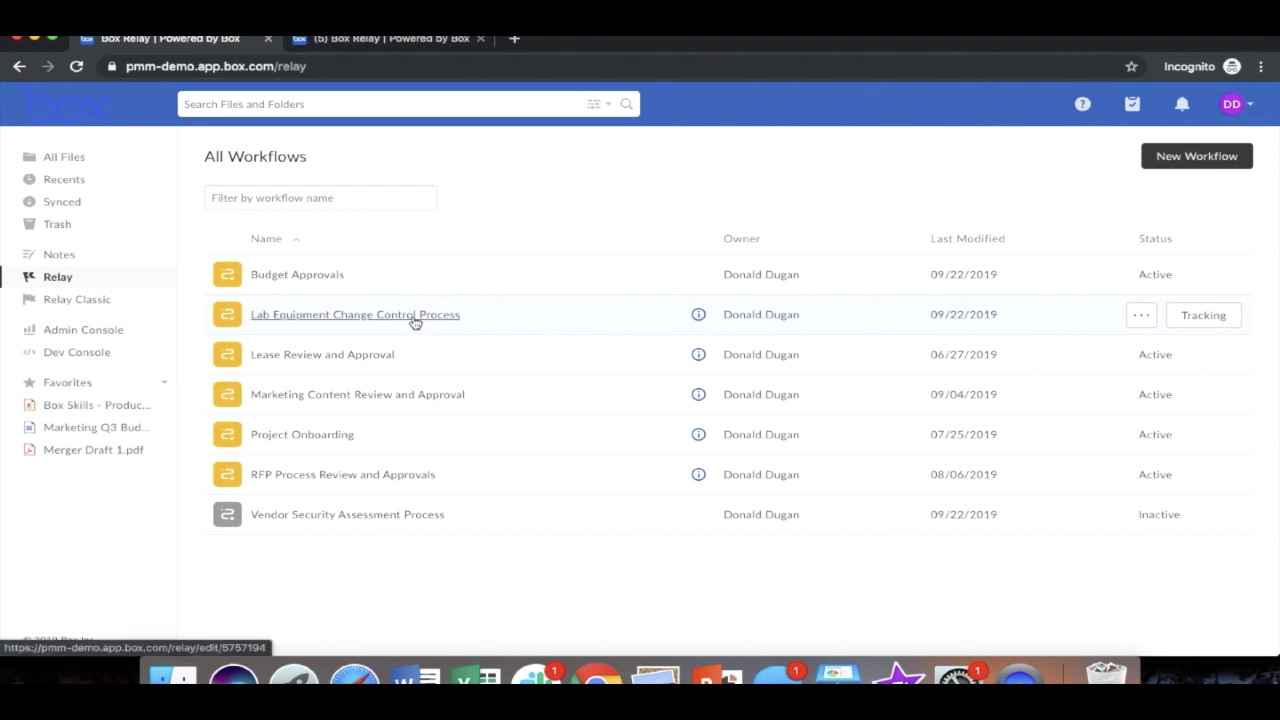
left_click(1203, 315)
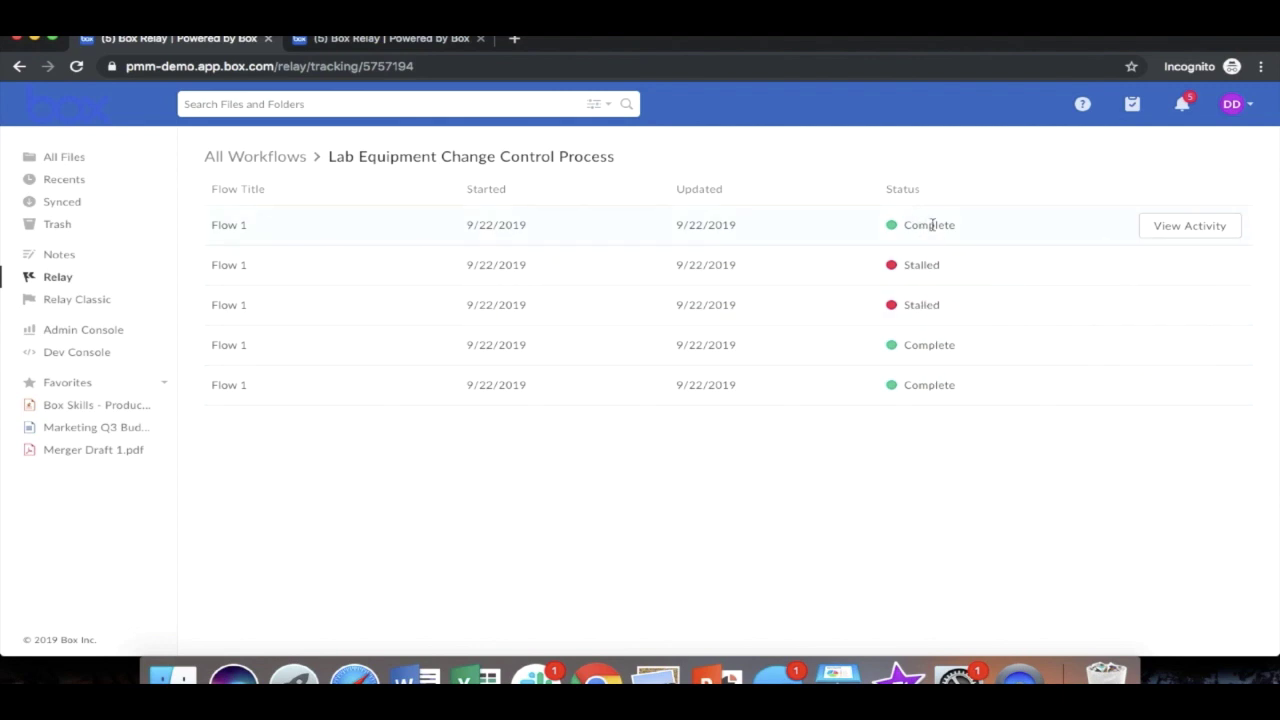
- Review the Complete flow's activity report through the move to Archived and export it as CSV
left_click(1174, 236)
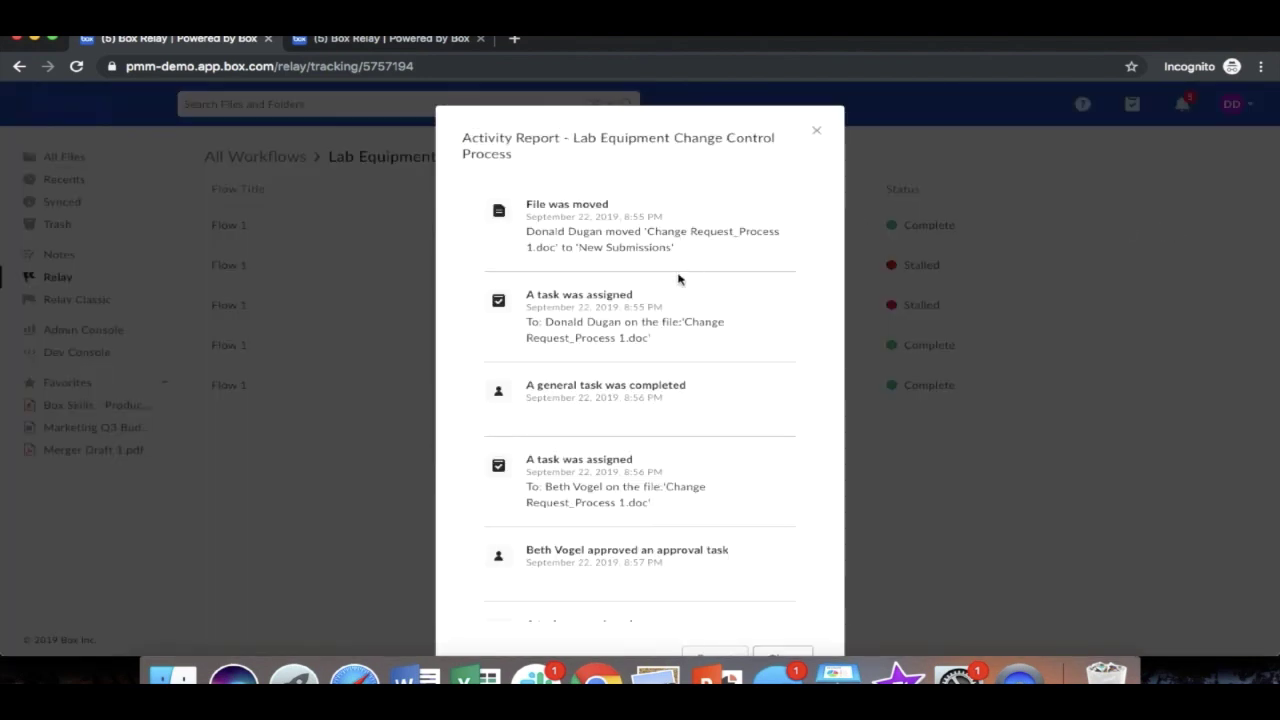
scroll(600, 290, "down", 2)
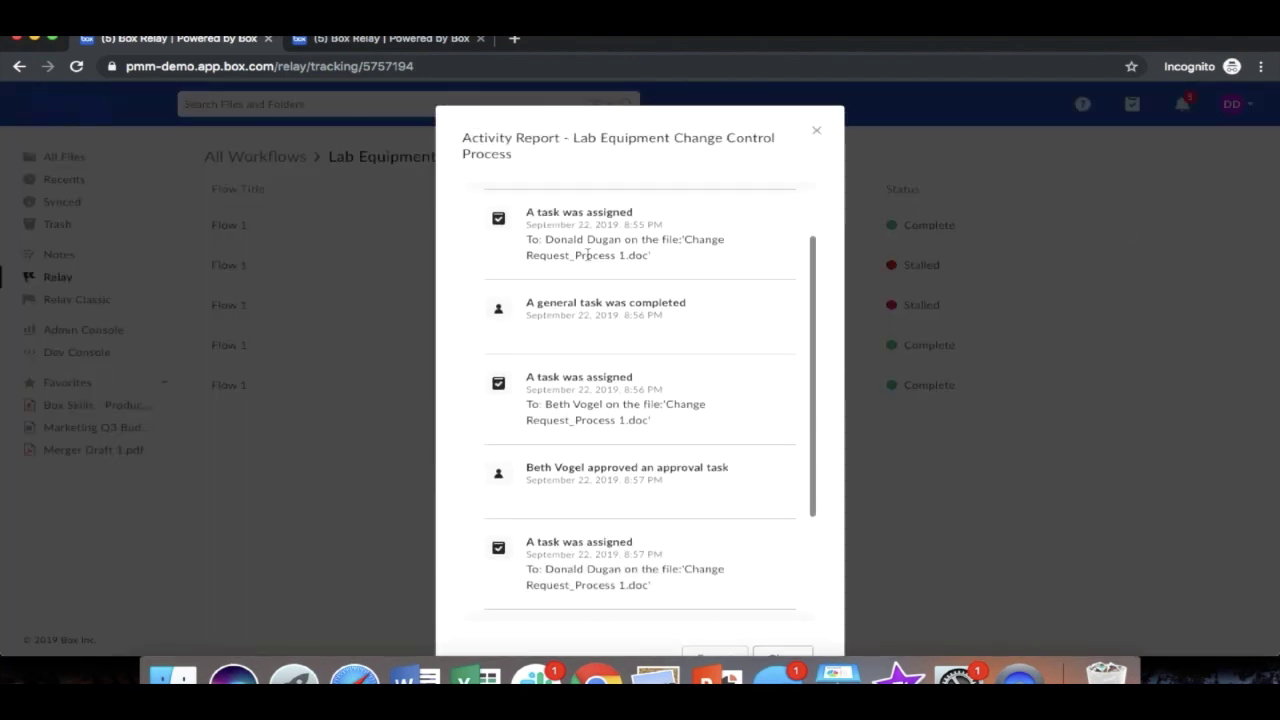
scroll(594, 338, "down", 4)
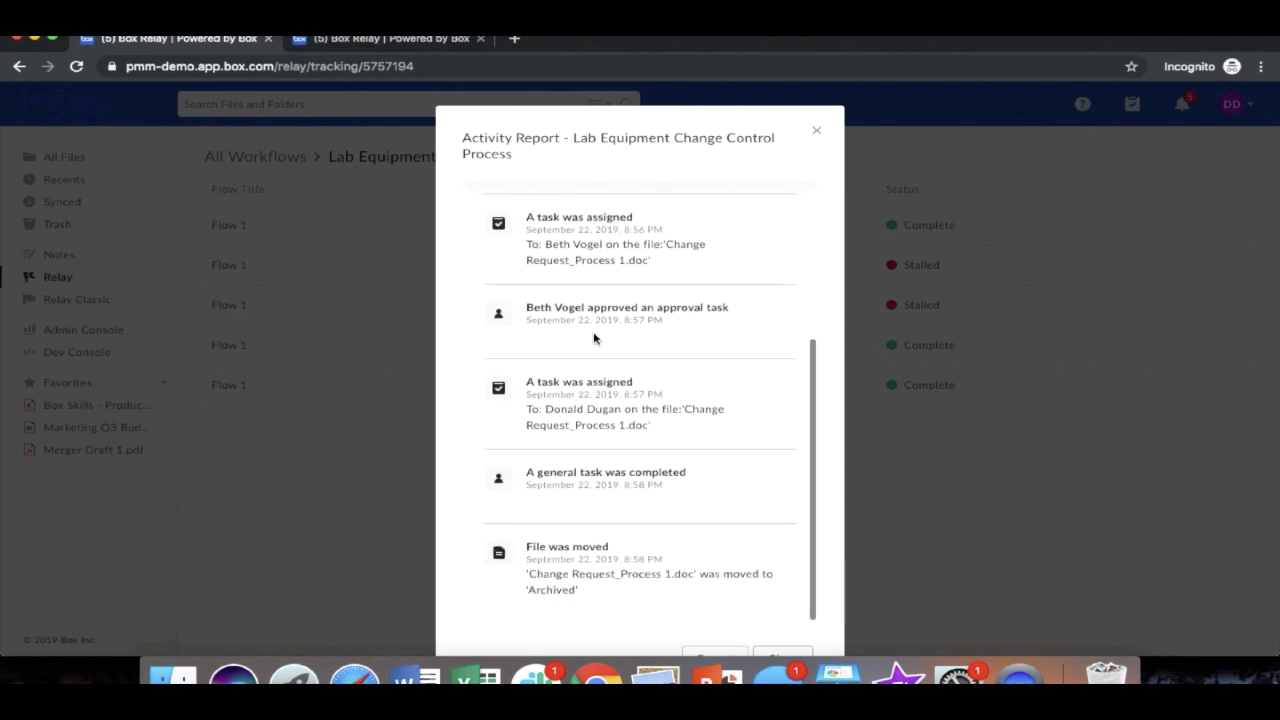
scroll(583, 575, "down", 2)
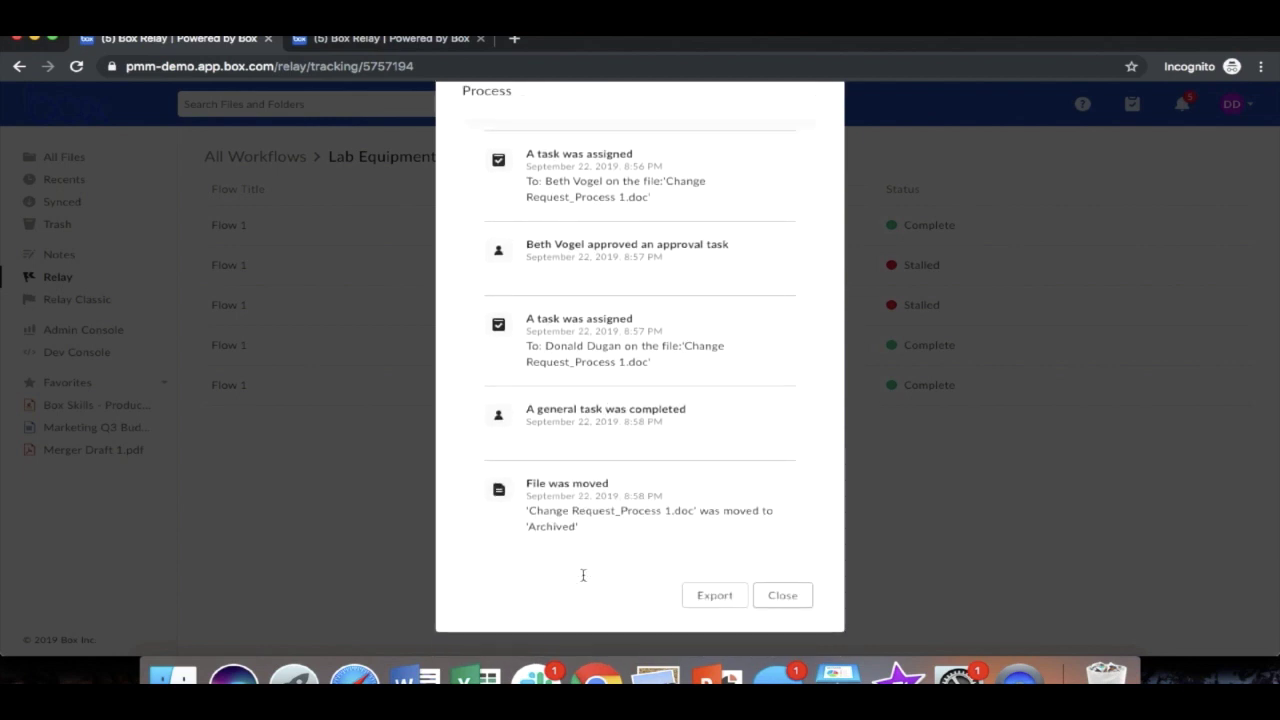
left_click(698, 598)
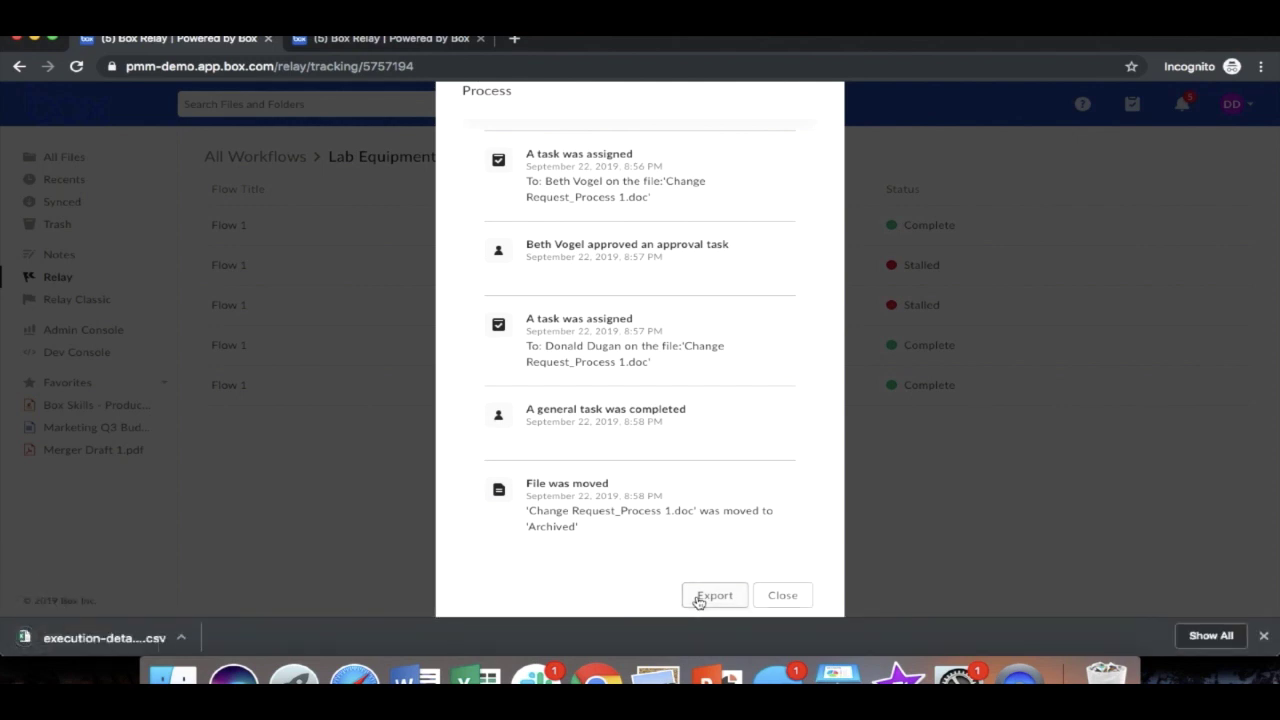